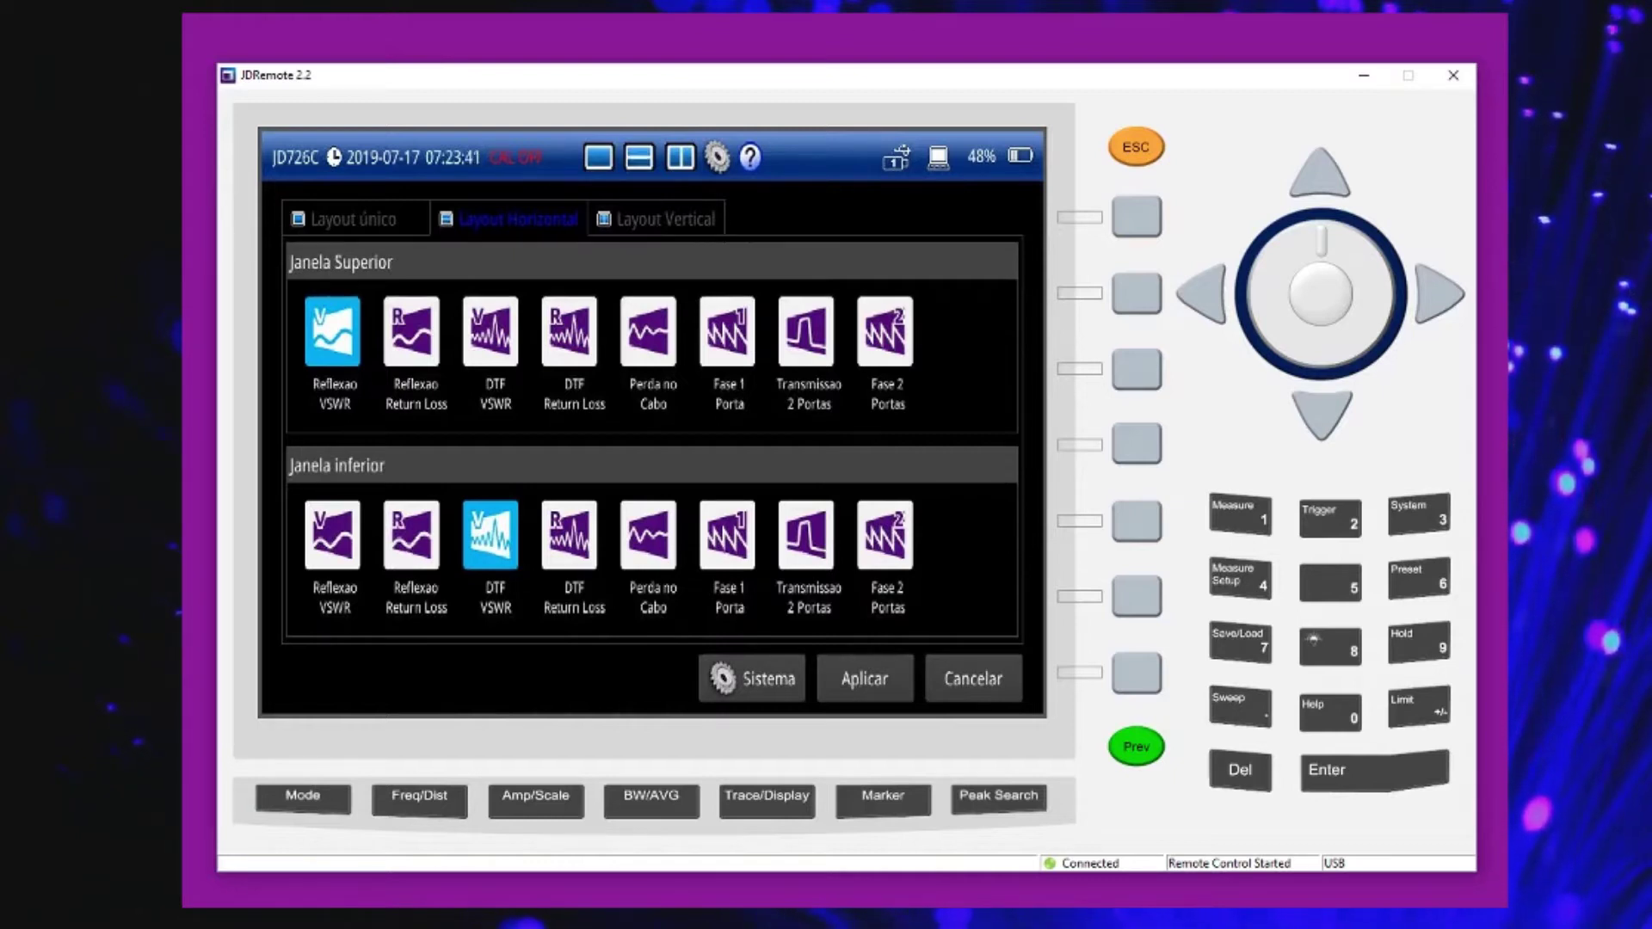
Step: Compare the available window layouts and apply the horizontal layout with Reflexao VSWR above and DTF VSWR below
click(353, 218)
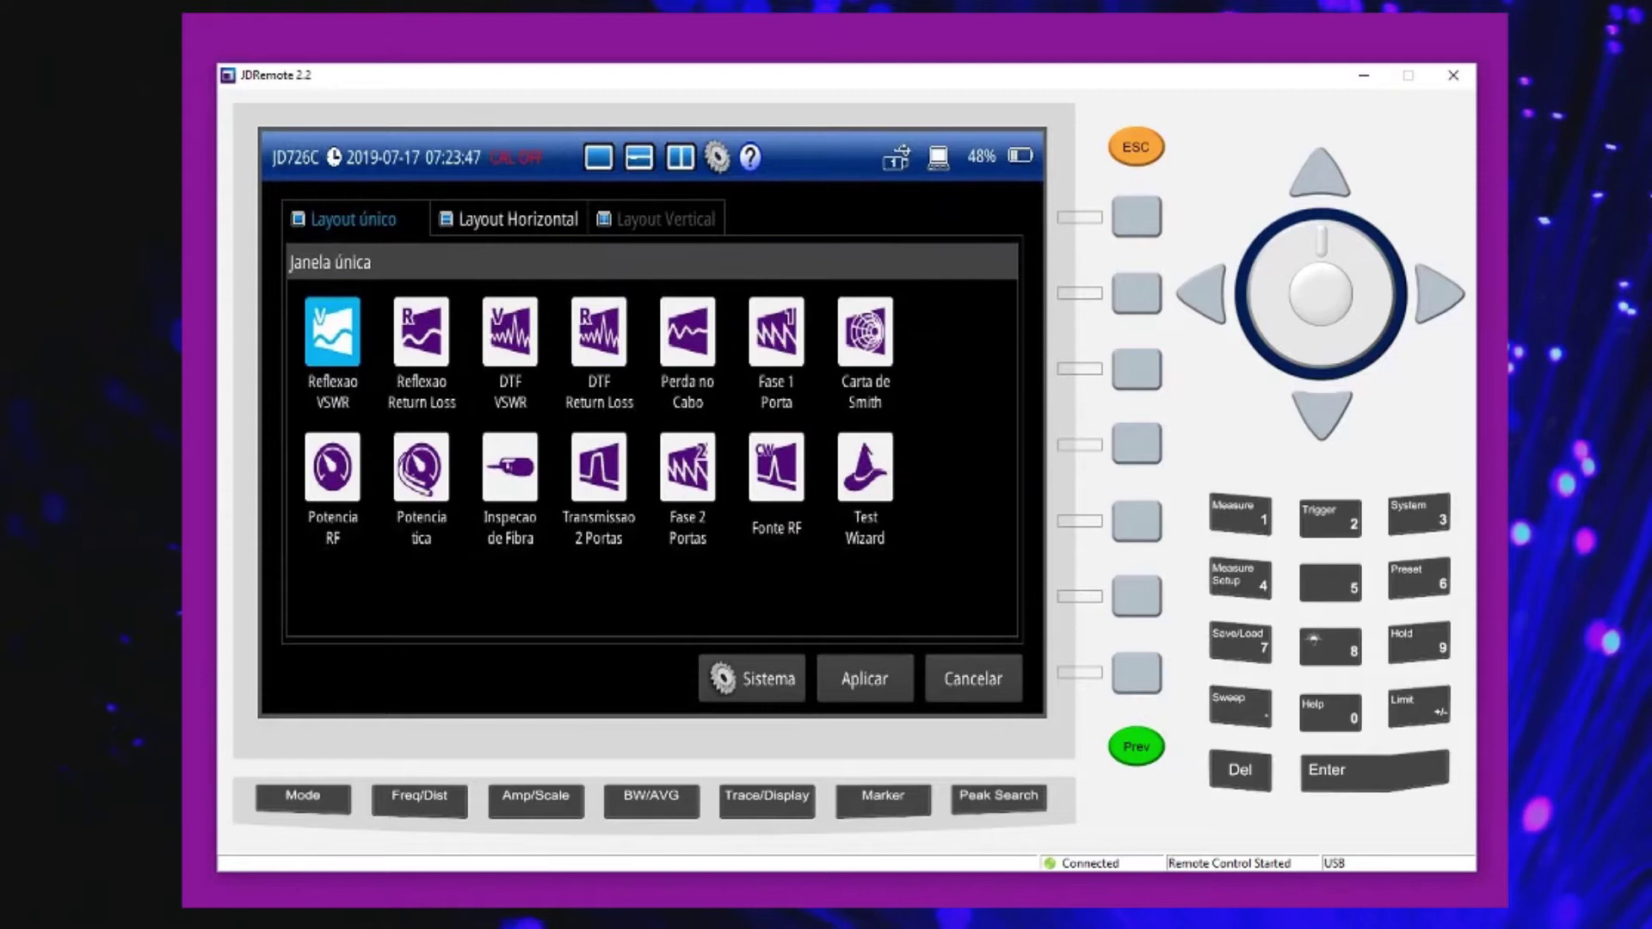
click(508, 219)
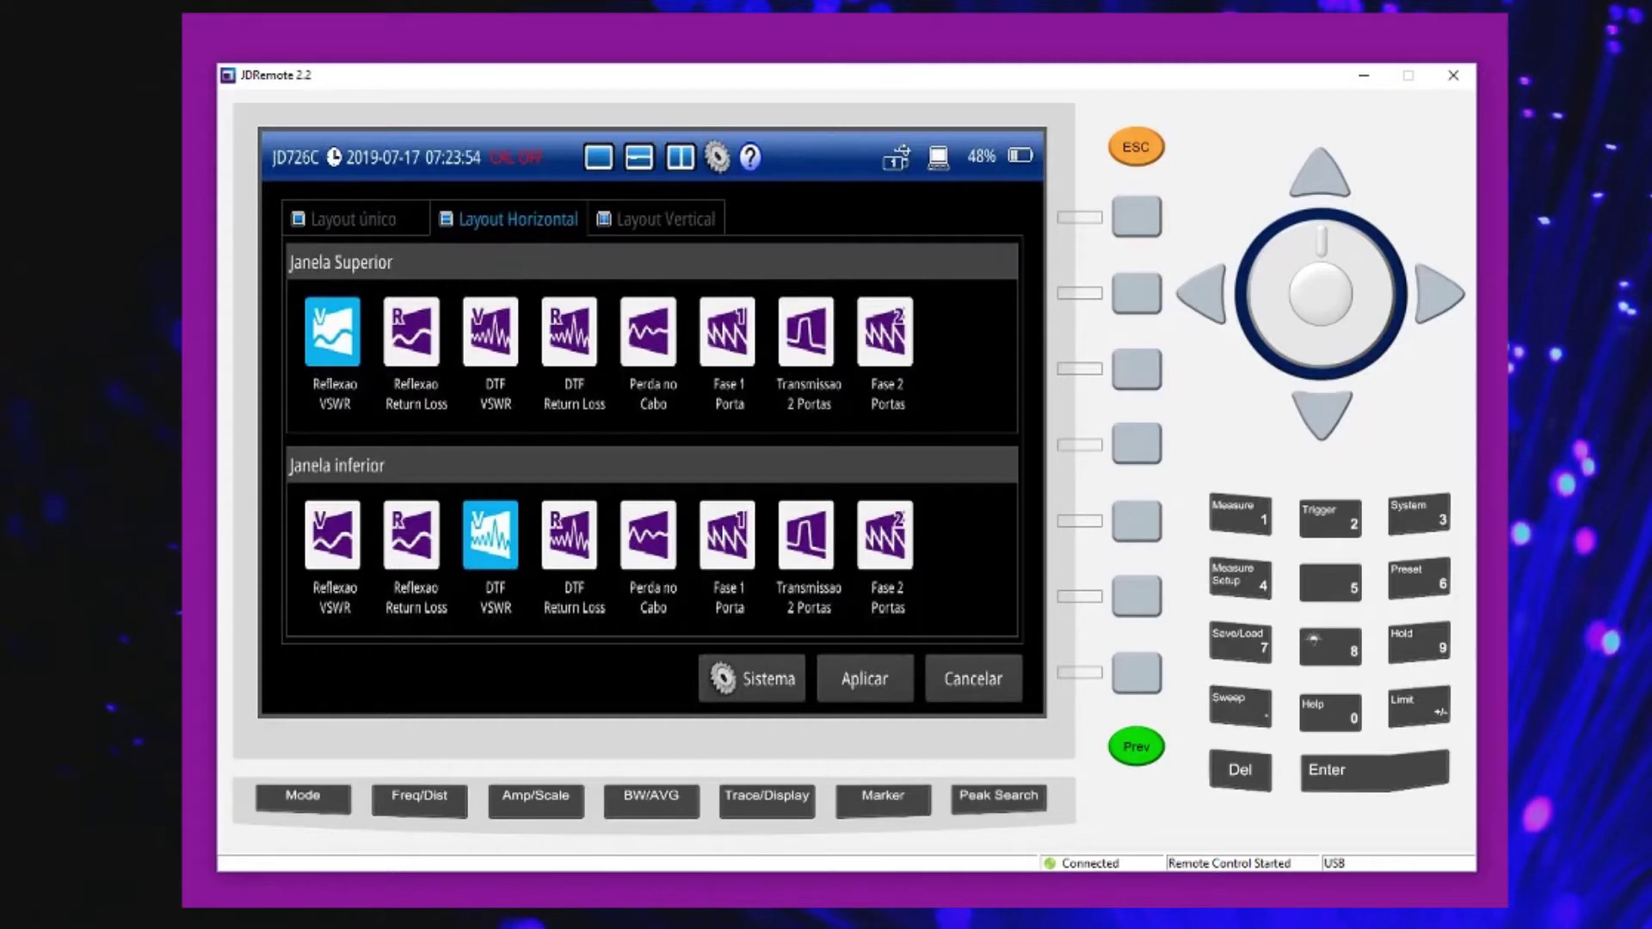
click(655, 218)
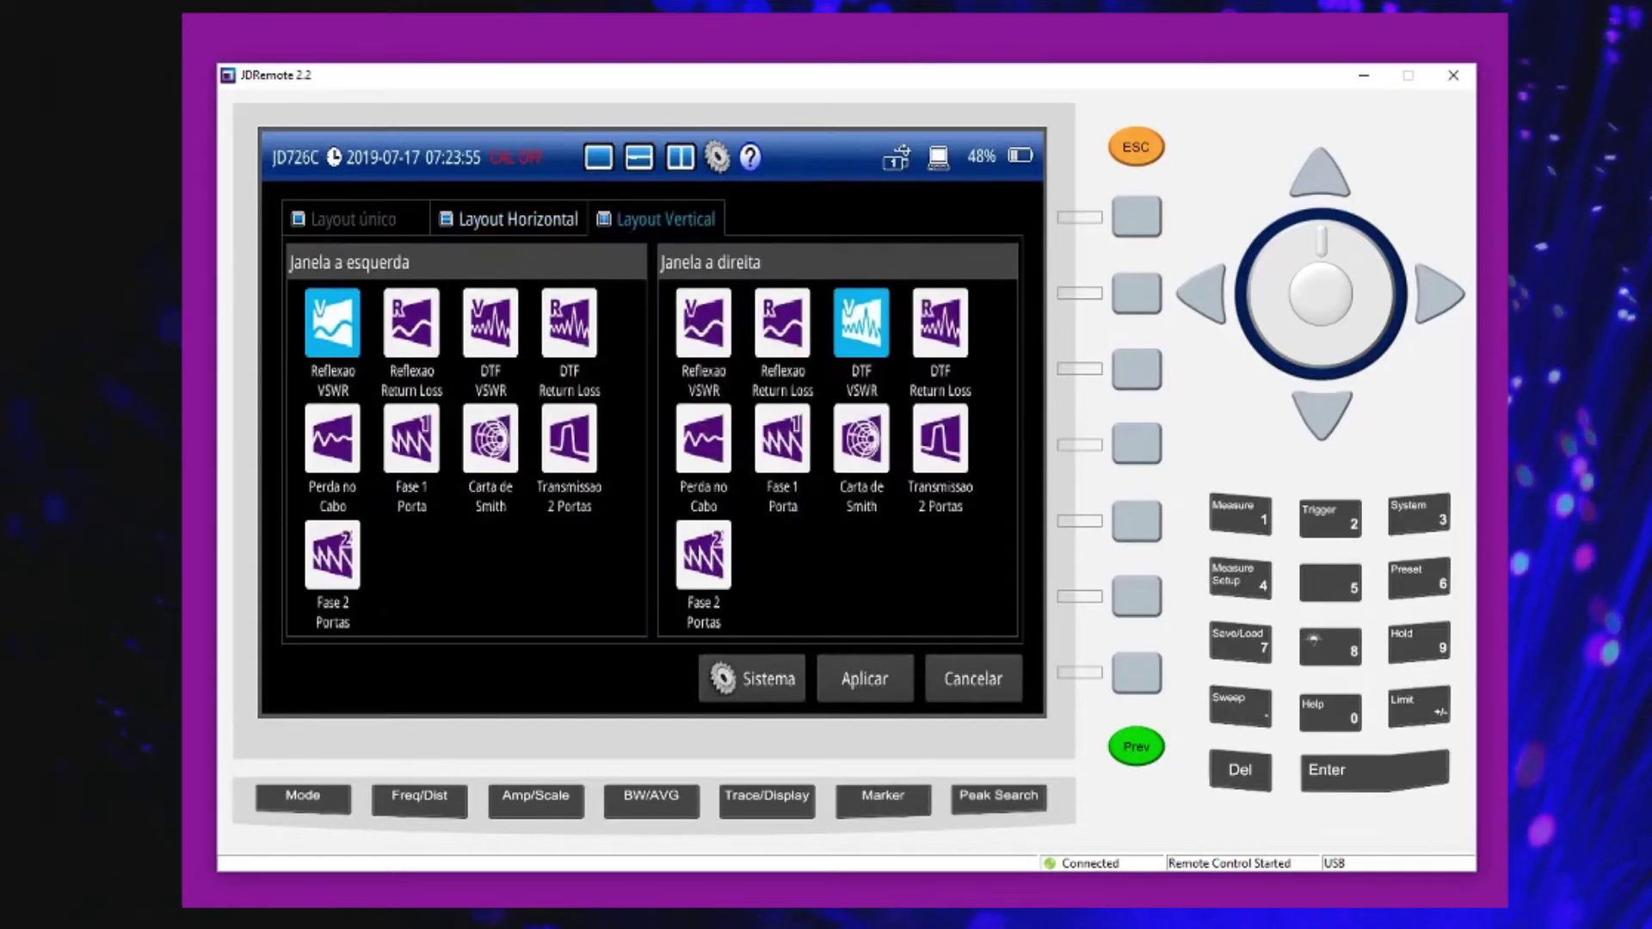
click(509, 218)
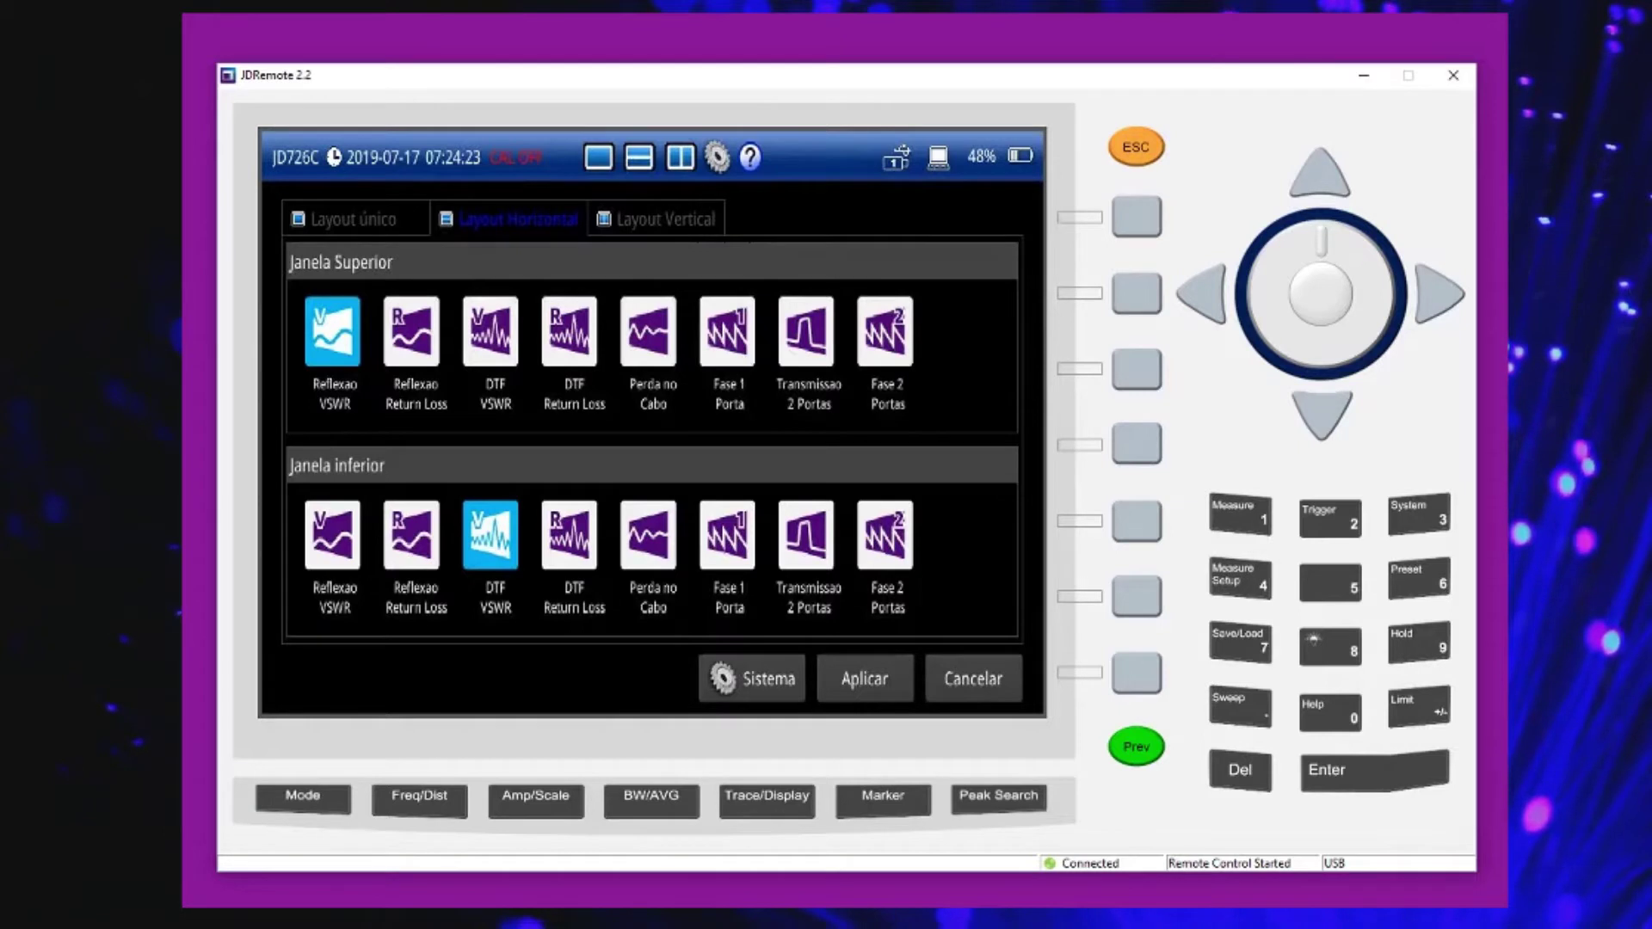
key(Return)
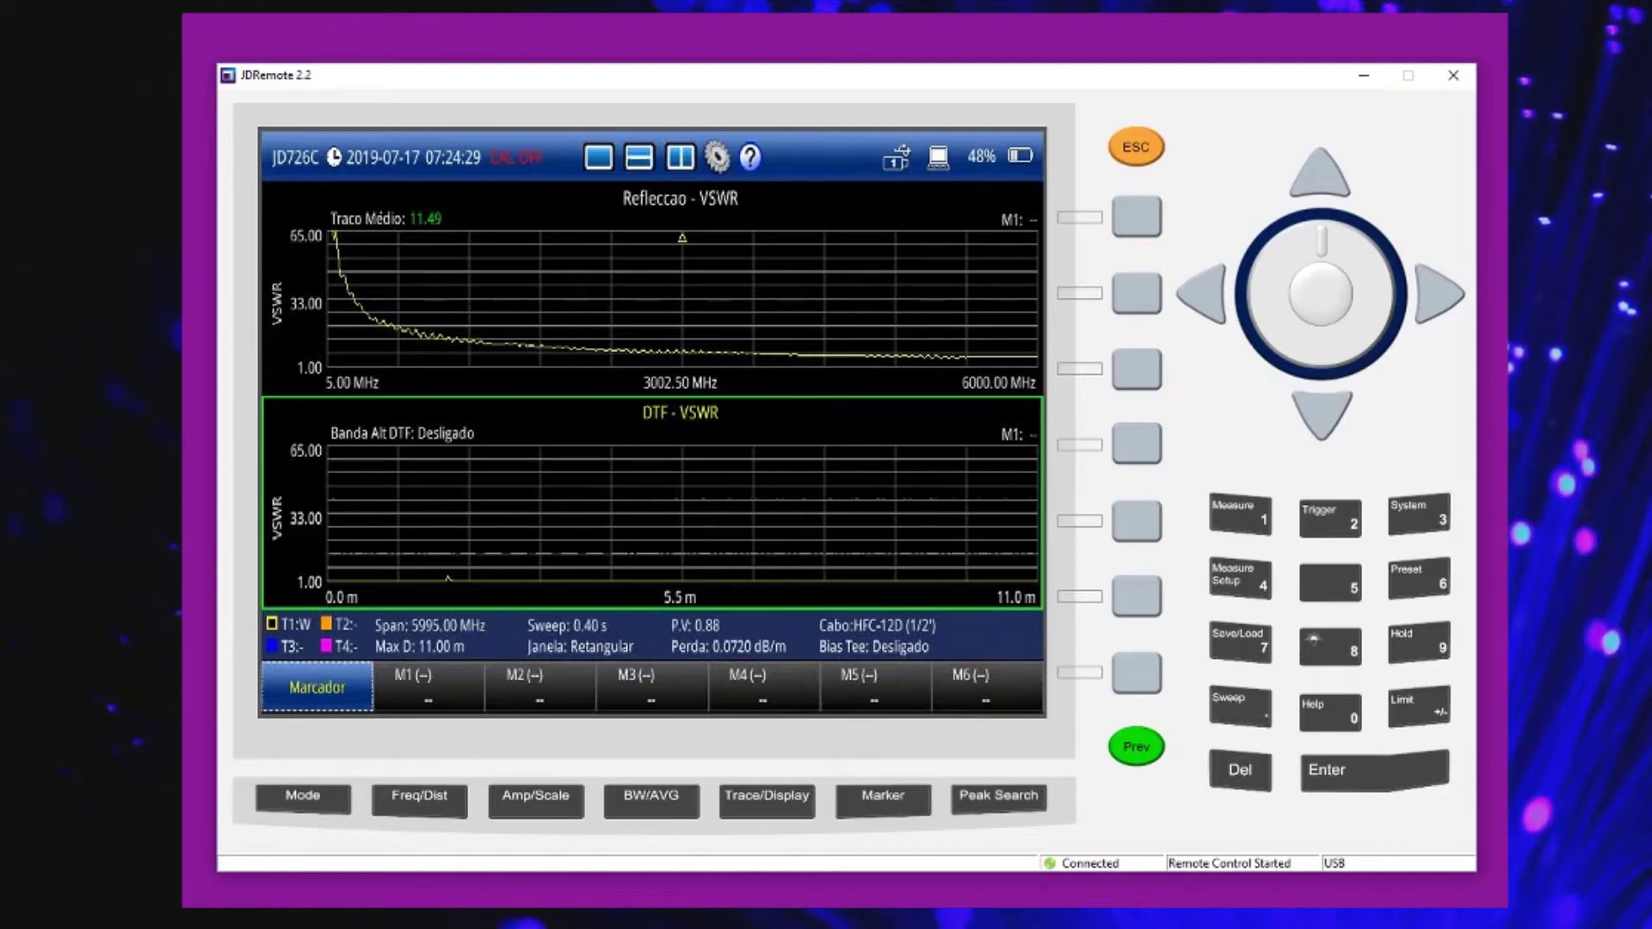
Step: Set the reflection VSWR measurement to the AWS 1700 Up band, check its amplitude range and close its settings
click(680, 288)
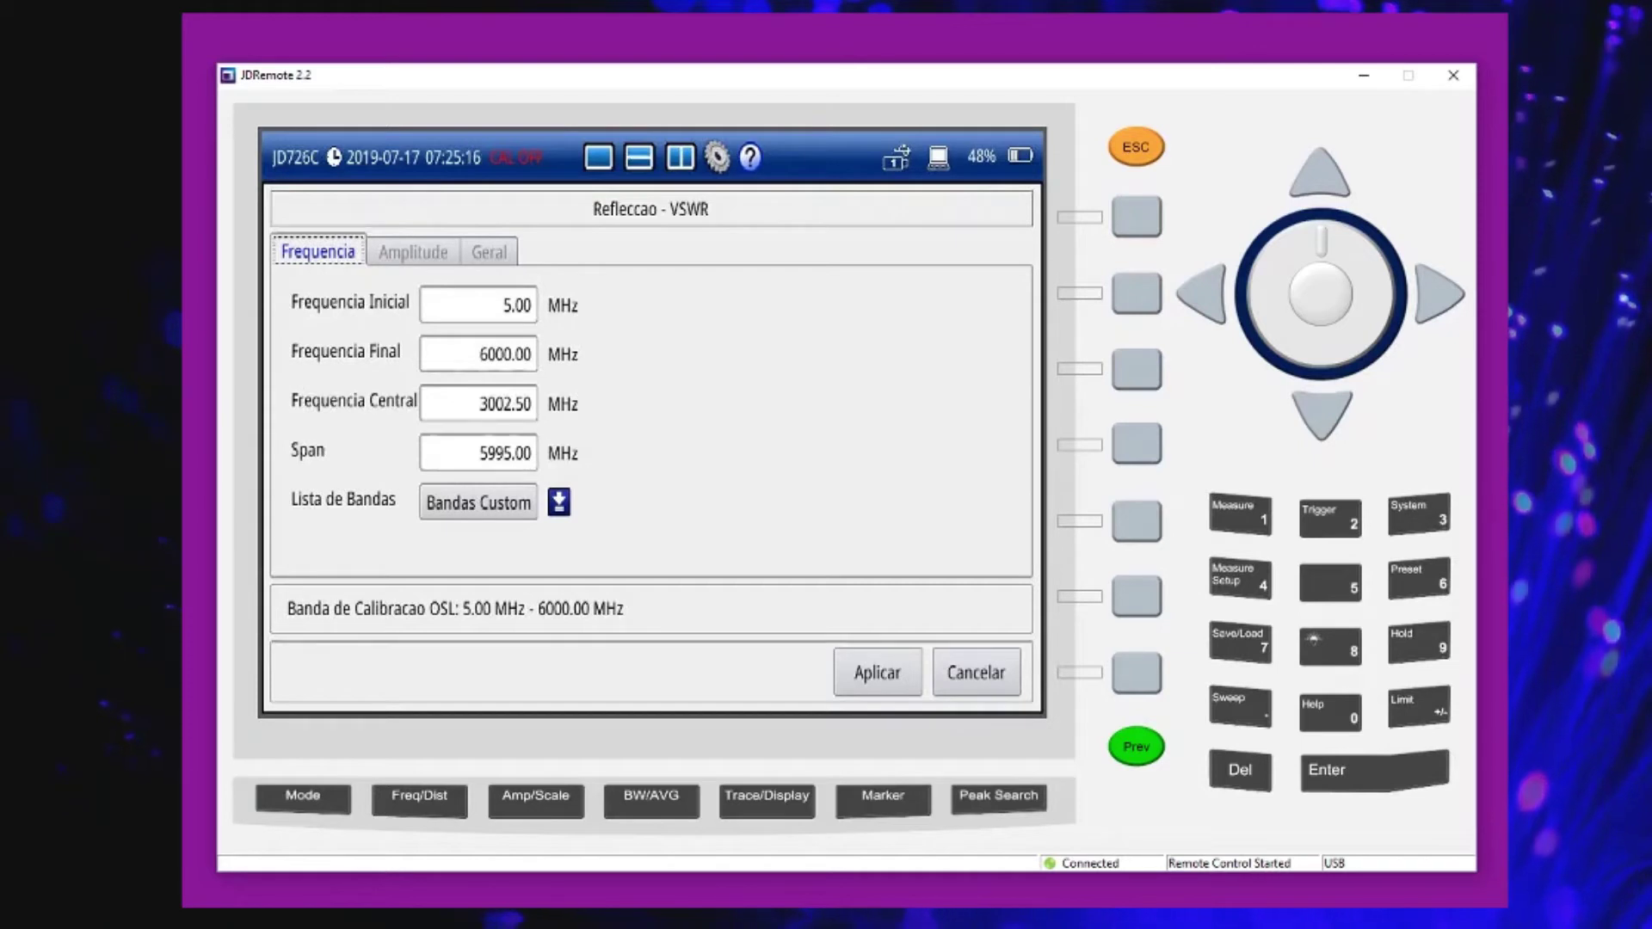
click(558, 502)
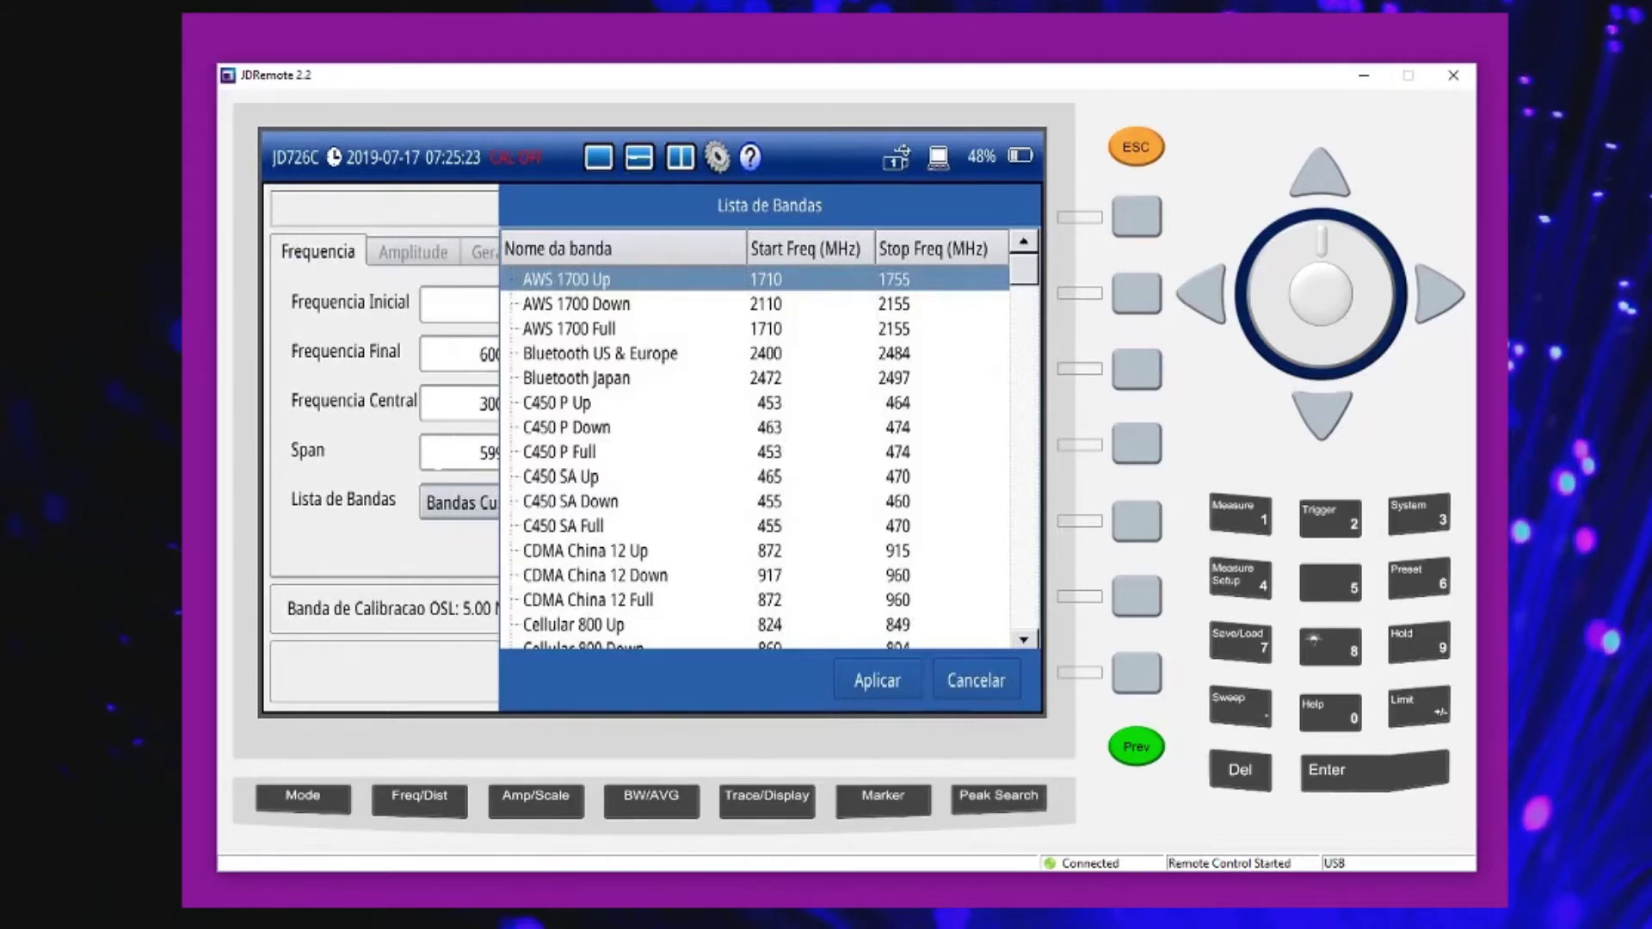
key(Return)
click(413, 251)
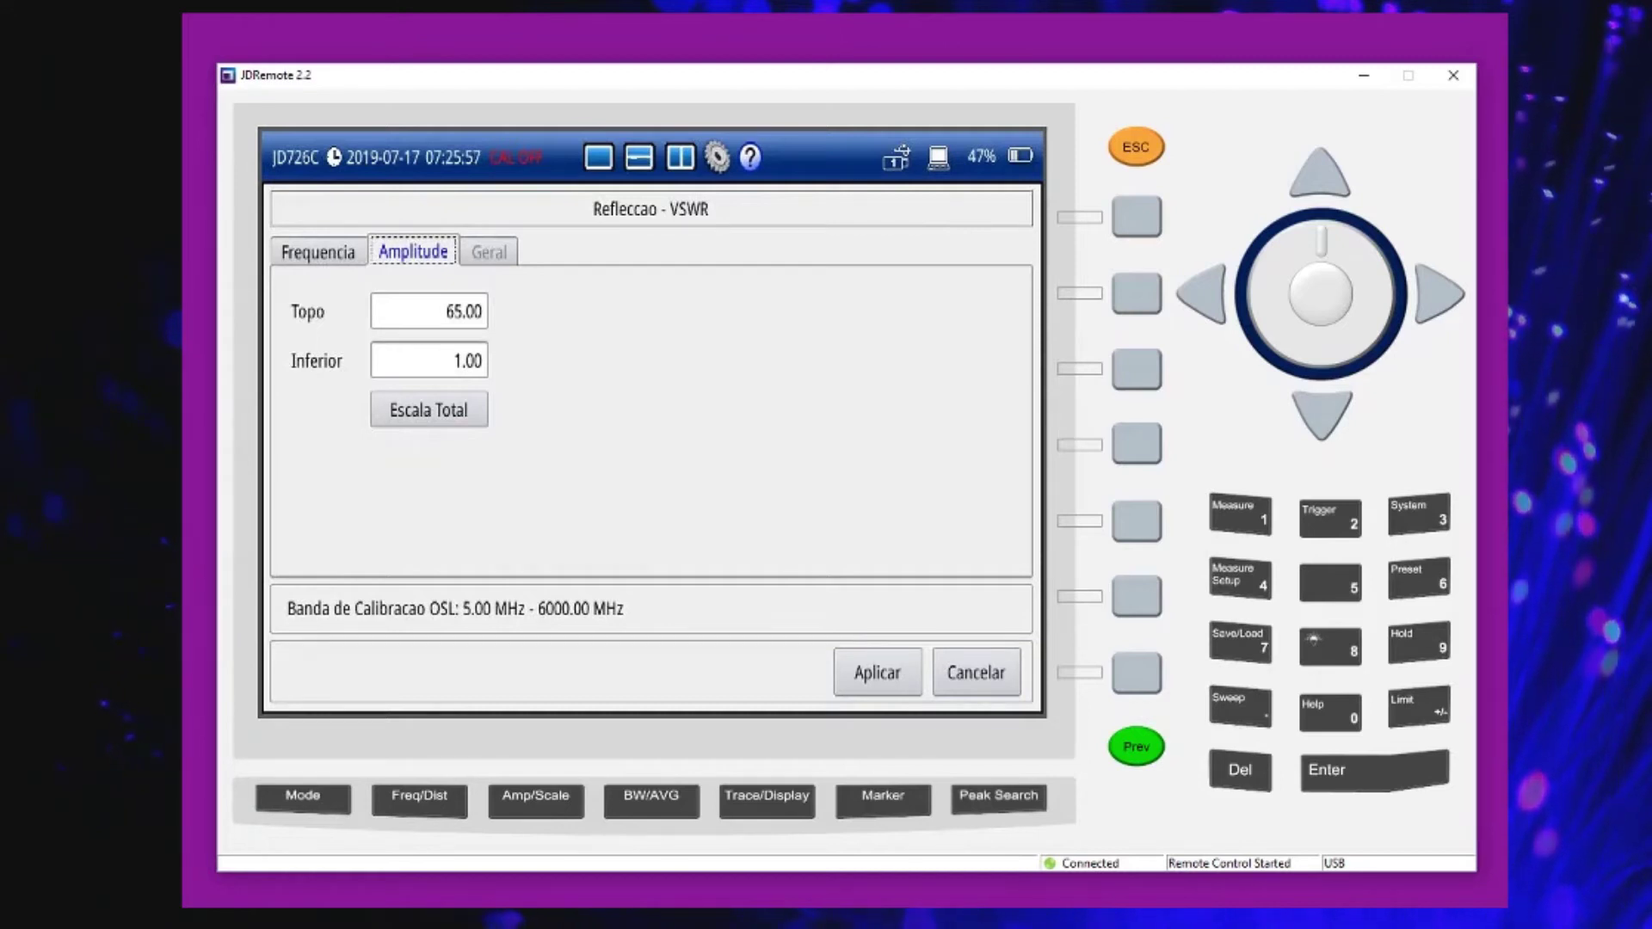
key(Escape)
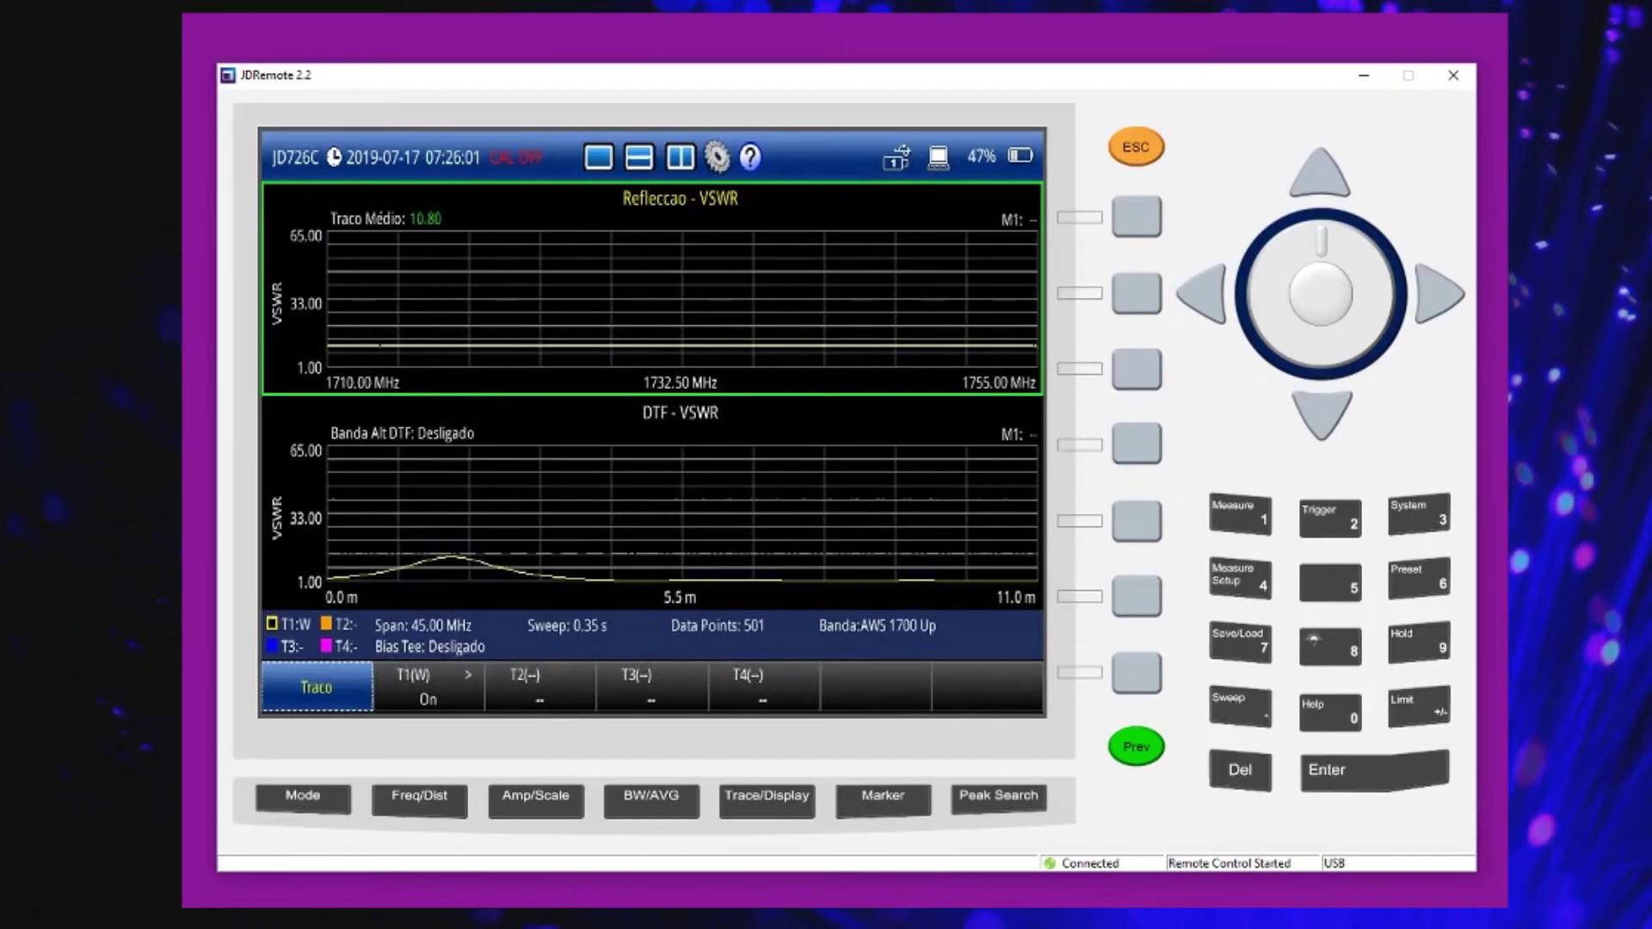
Step: Set the final distance of the DTF VSWR measurement to 80 m
click(678, 503)
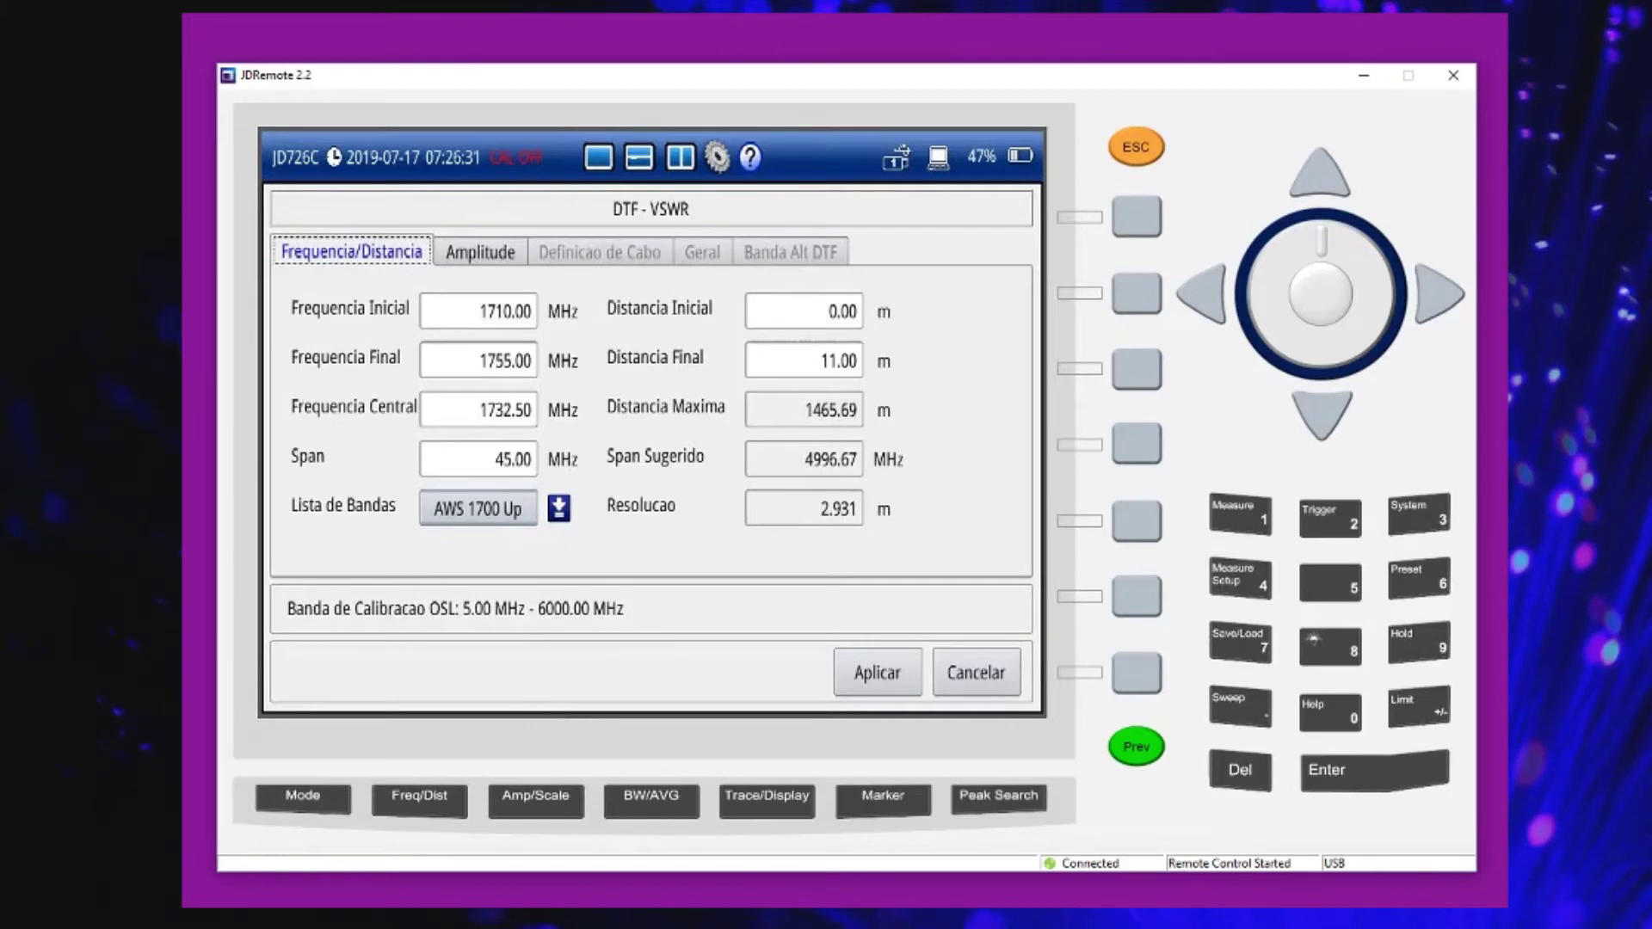
click(828, 360)
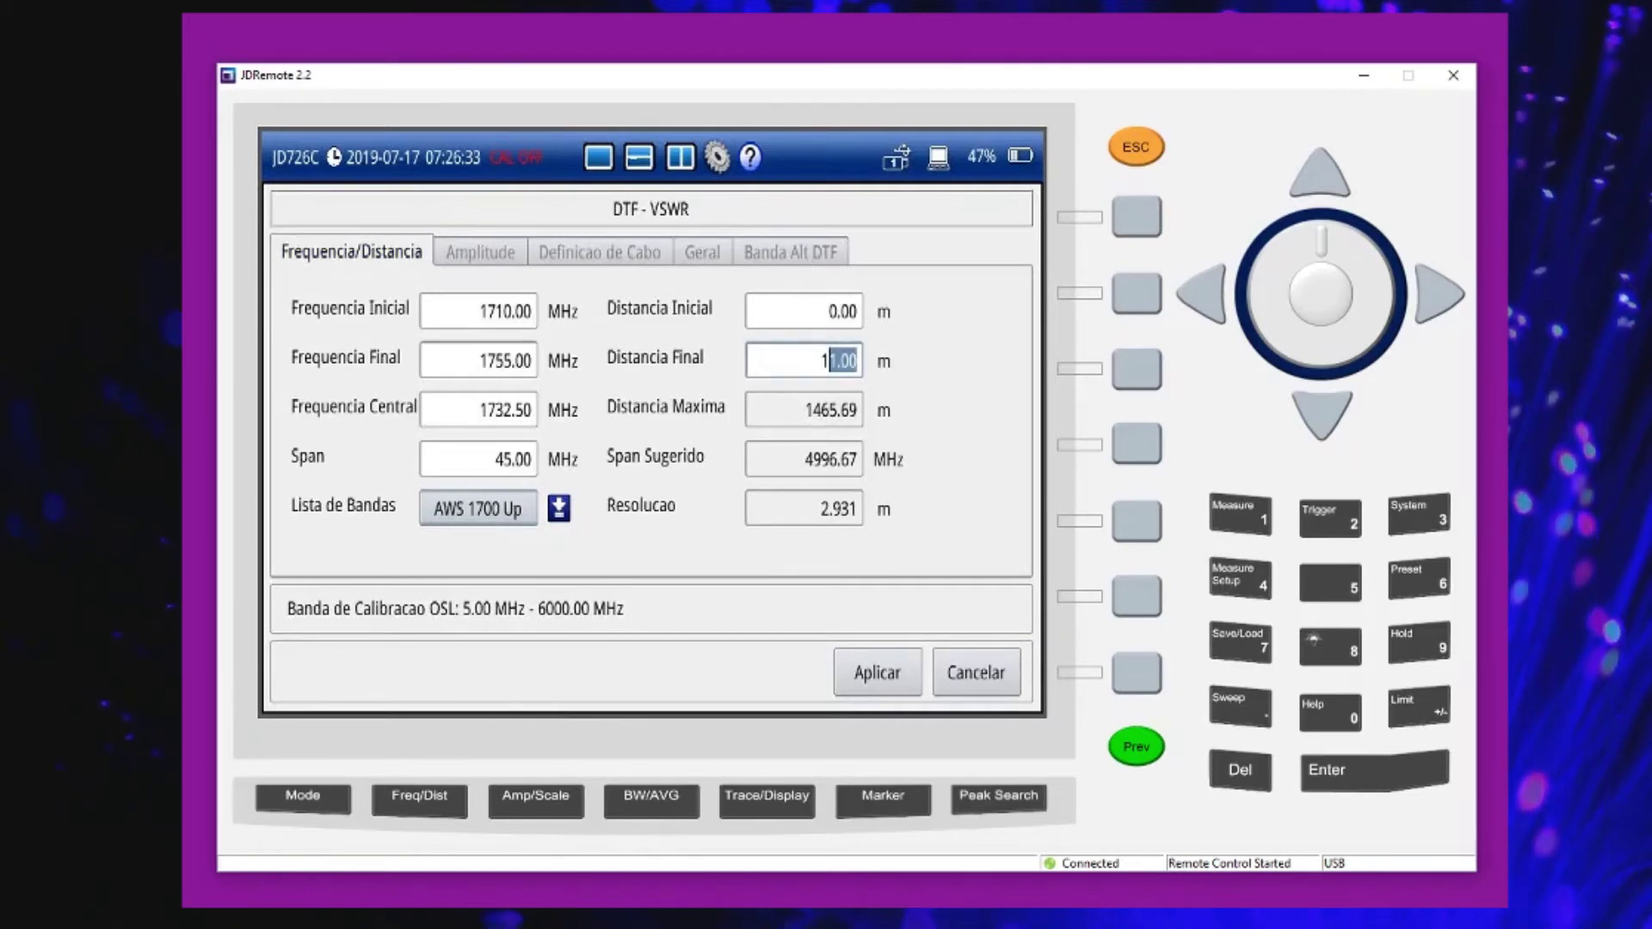
key(BackSpace)
key(BackSpace)
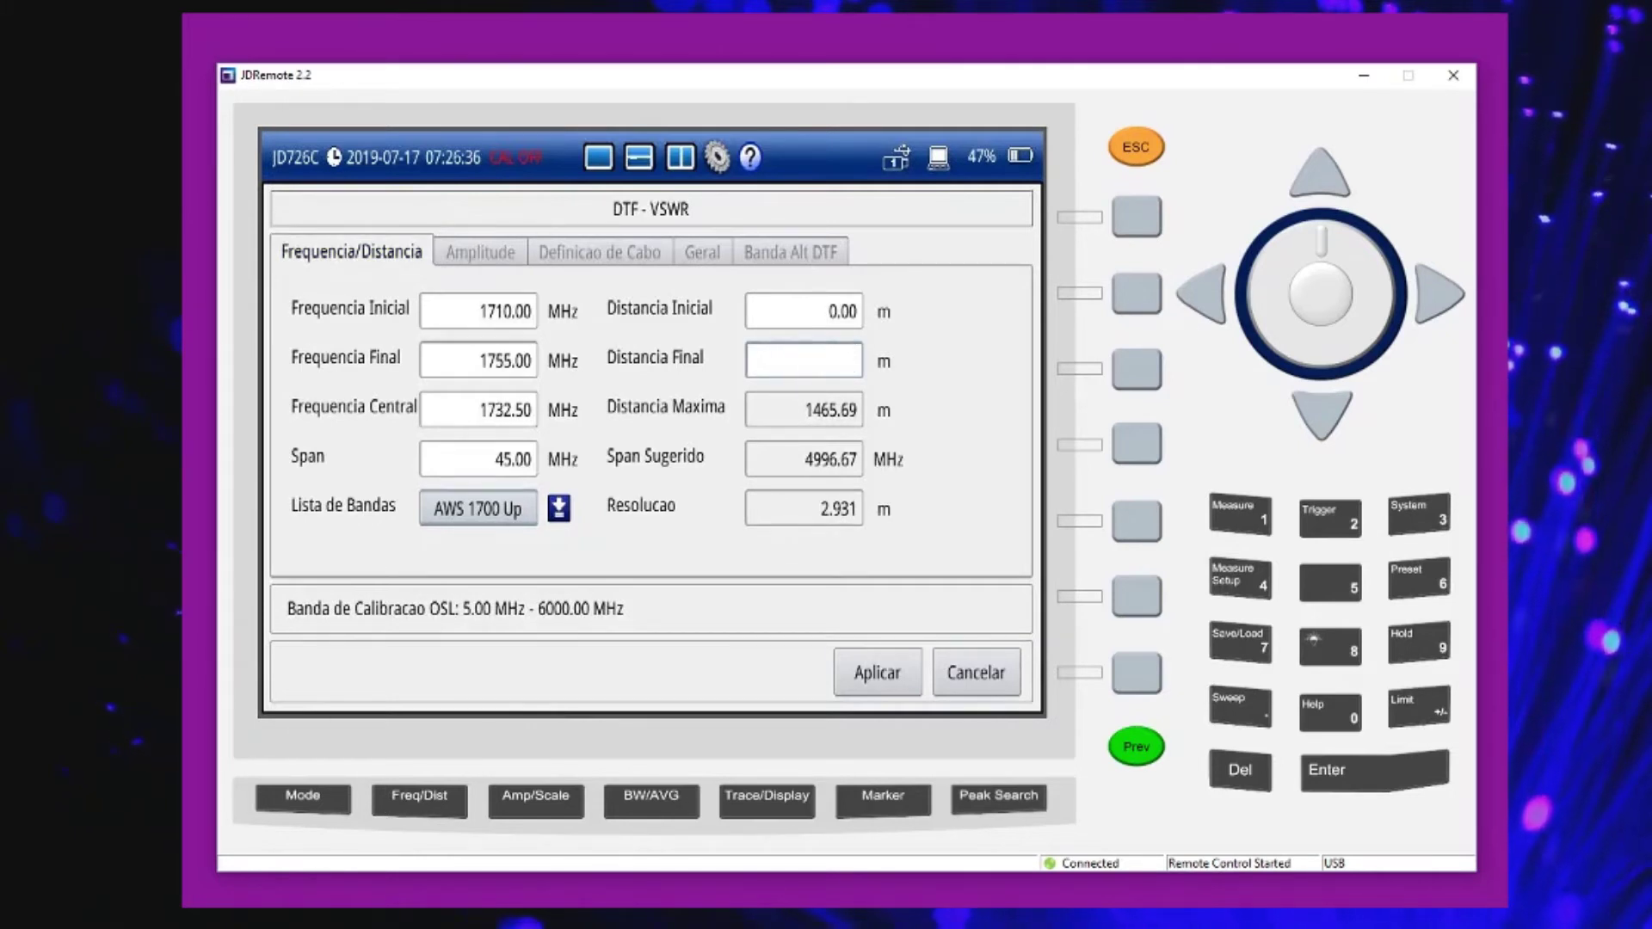
text(80)
Step: Choose RF 7/8'-50 BHF as the cable for the DTF measurement, review its general options and close the settings
click(480, 251)
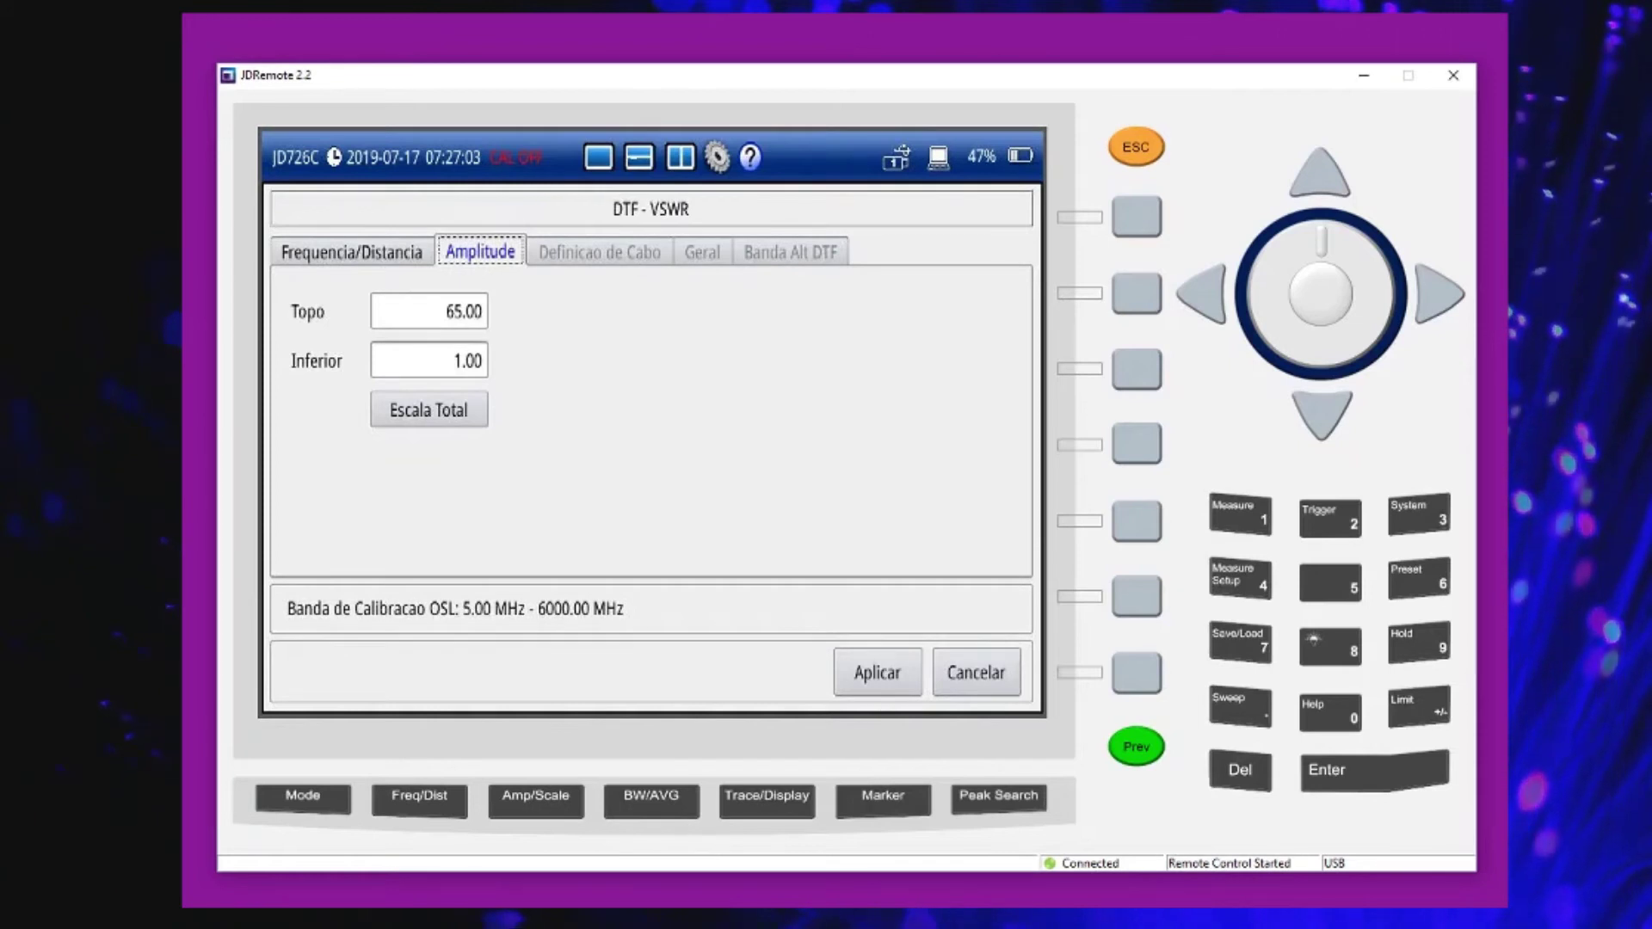
click(598, 251)
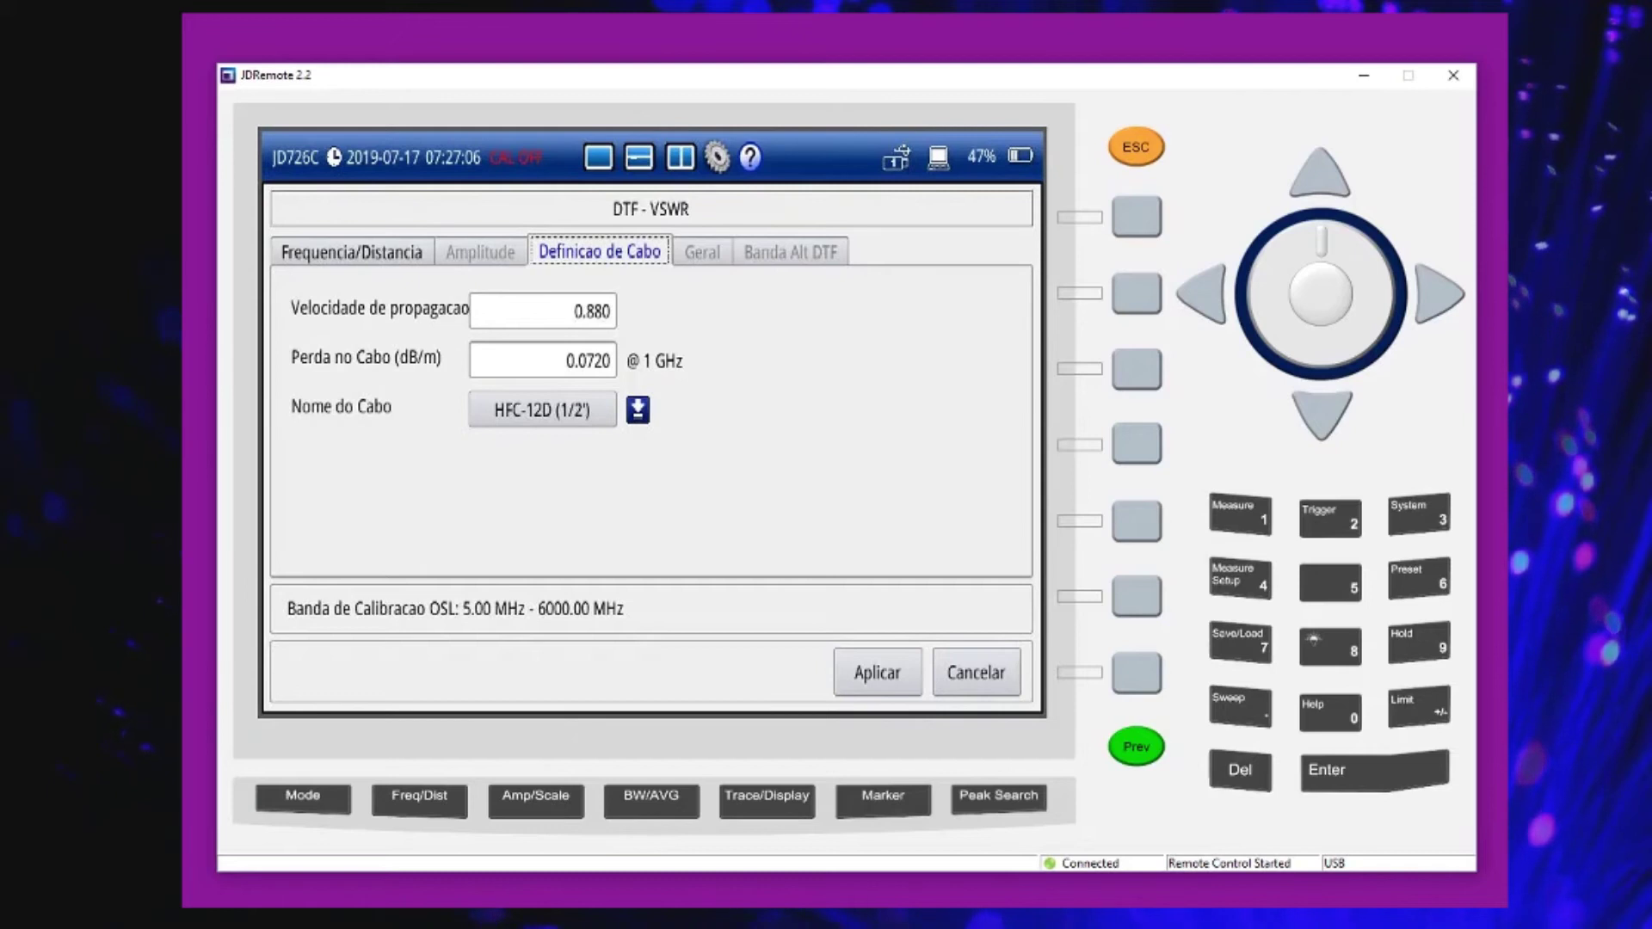
click(541, 410)
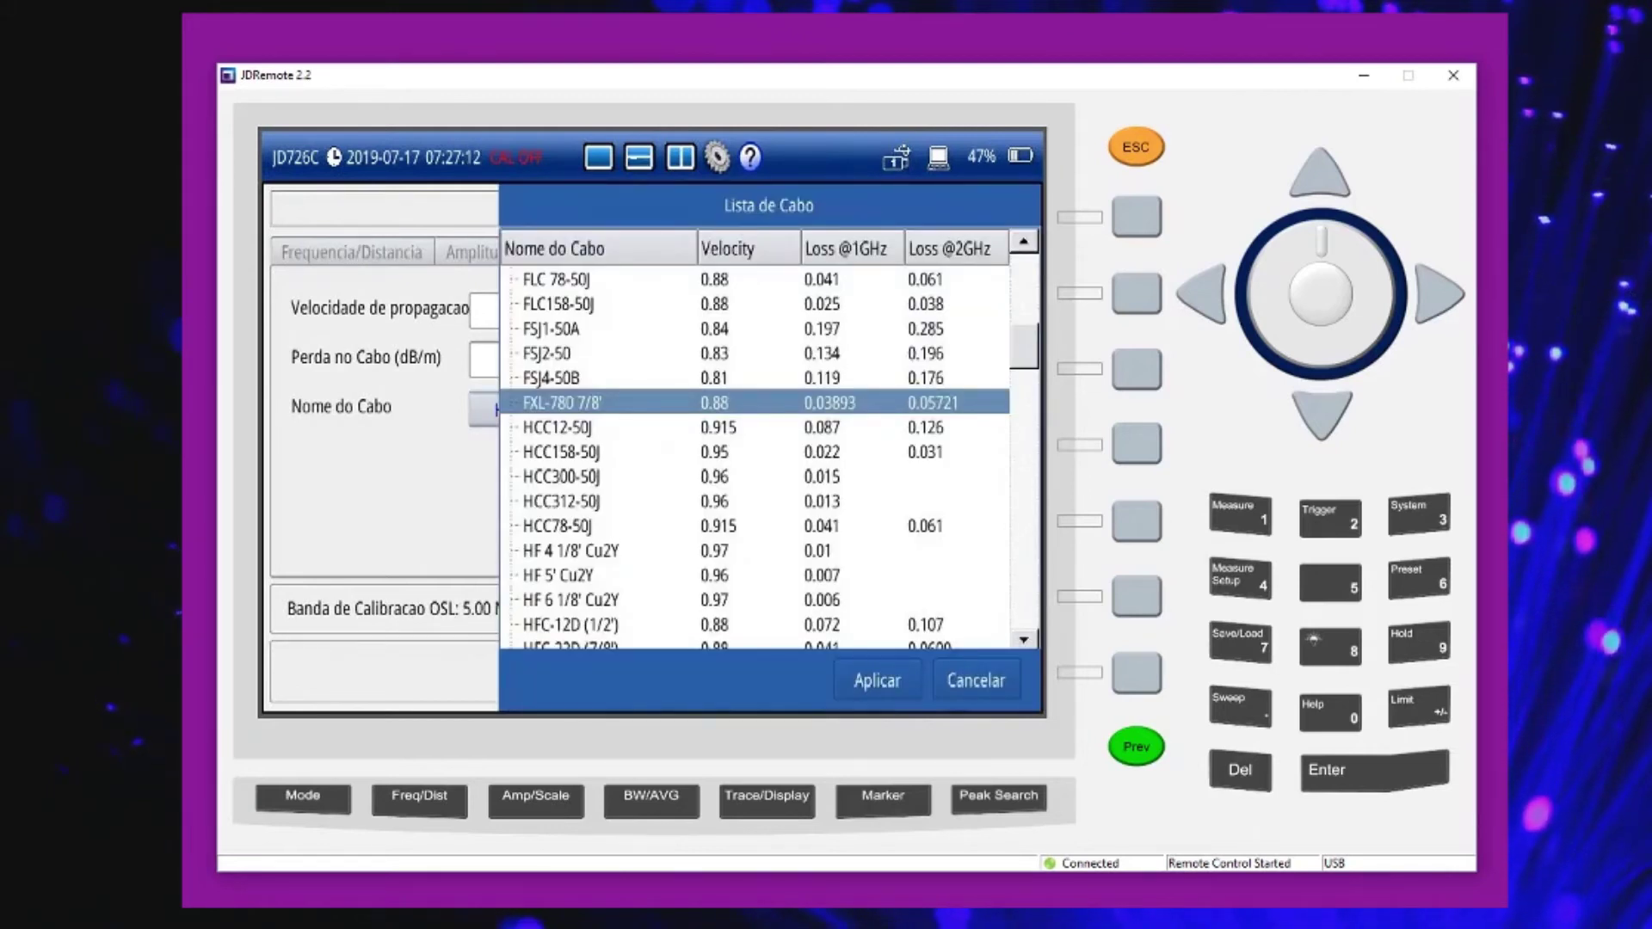
scroll(754, 456, down, 1)
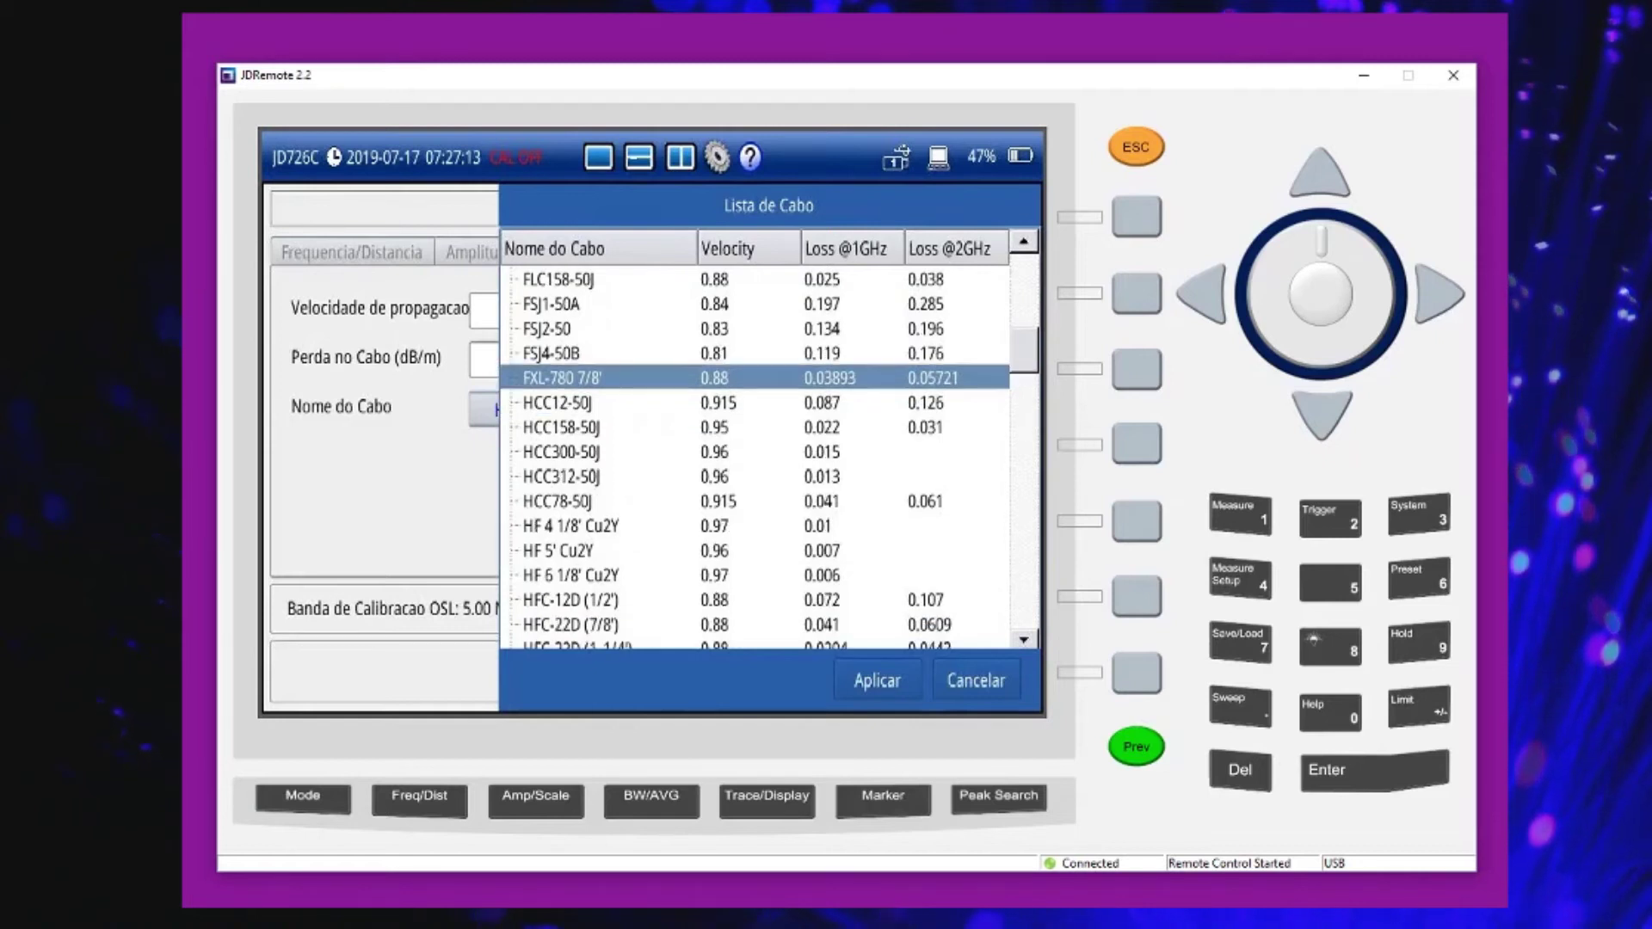
scroll(755, 455, down, 10)
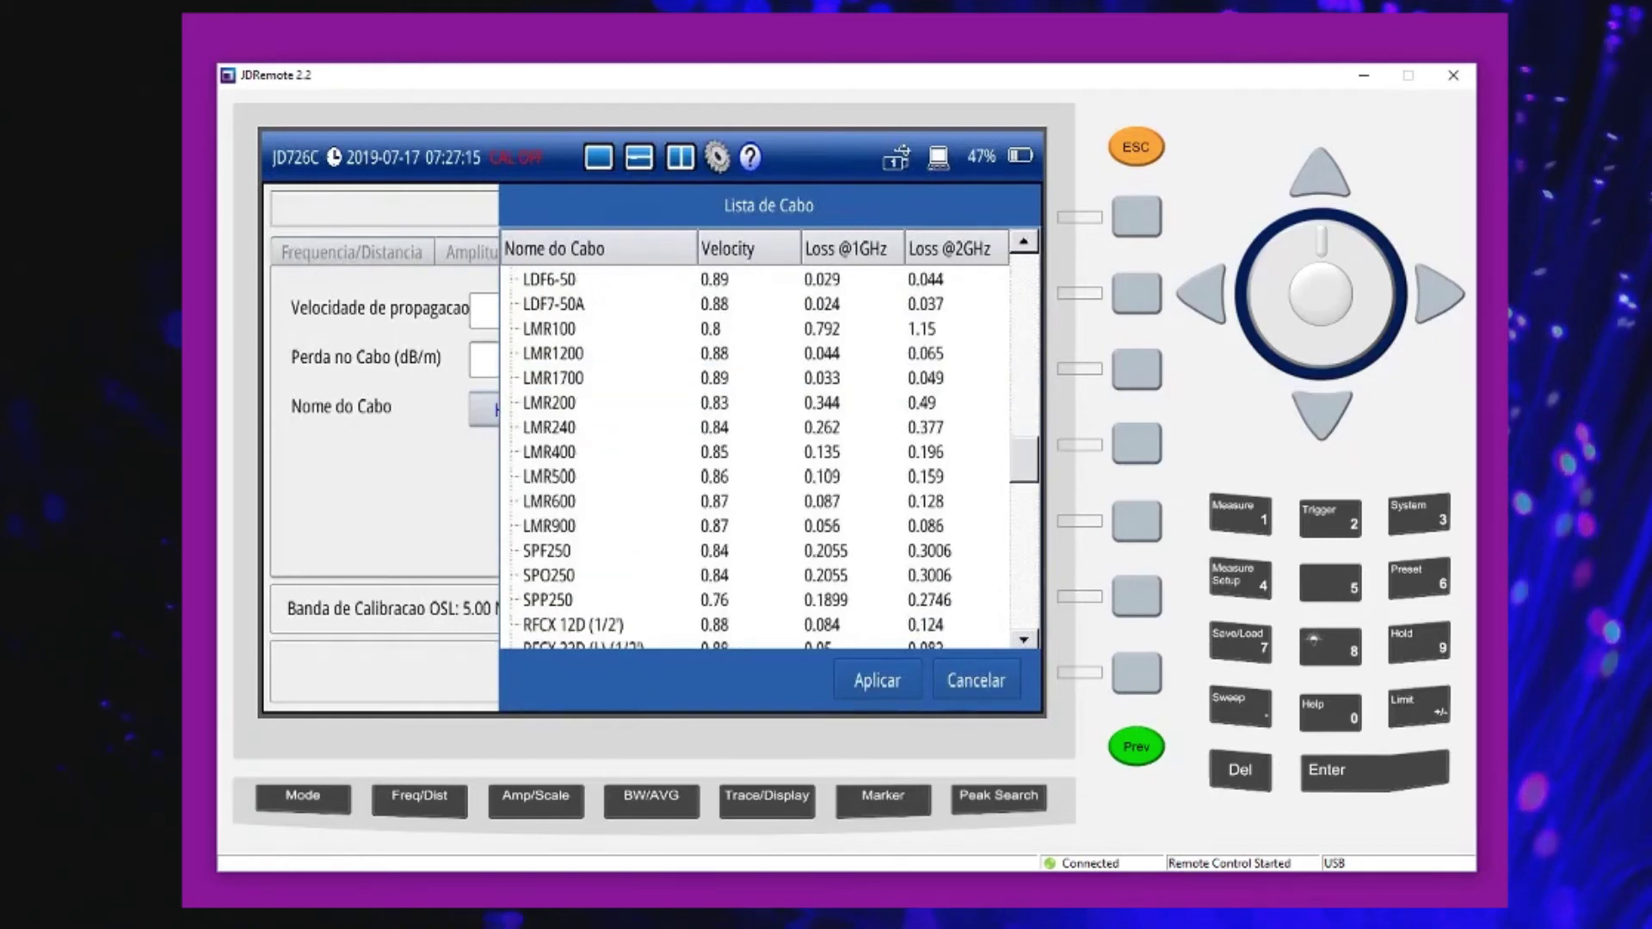
scroll(755, 456, down, 5)
scroll(755, 456, down, 2)
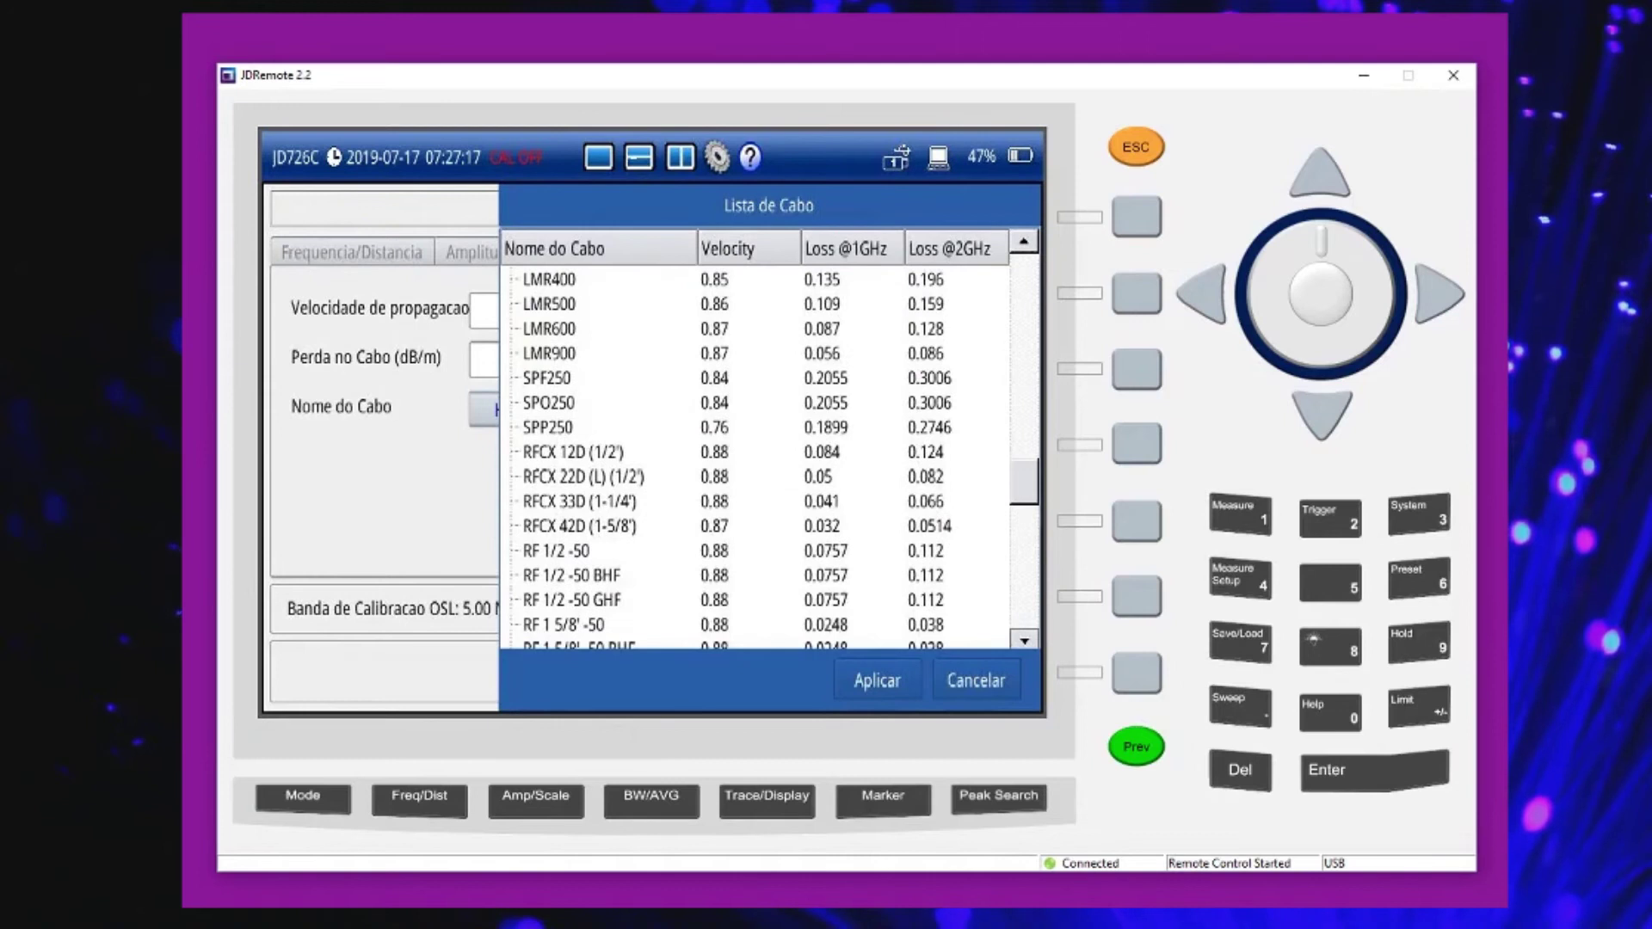
scroll(755, 456, down, 7)
scroll(754, 456, down, 5)
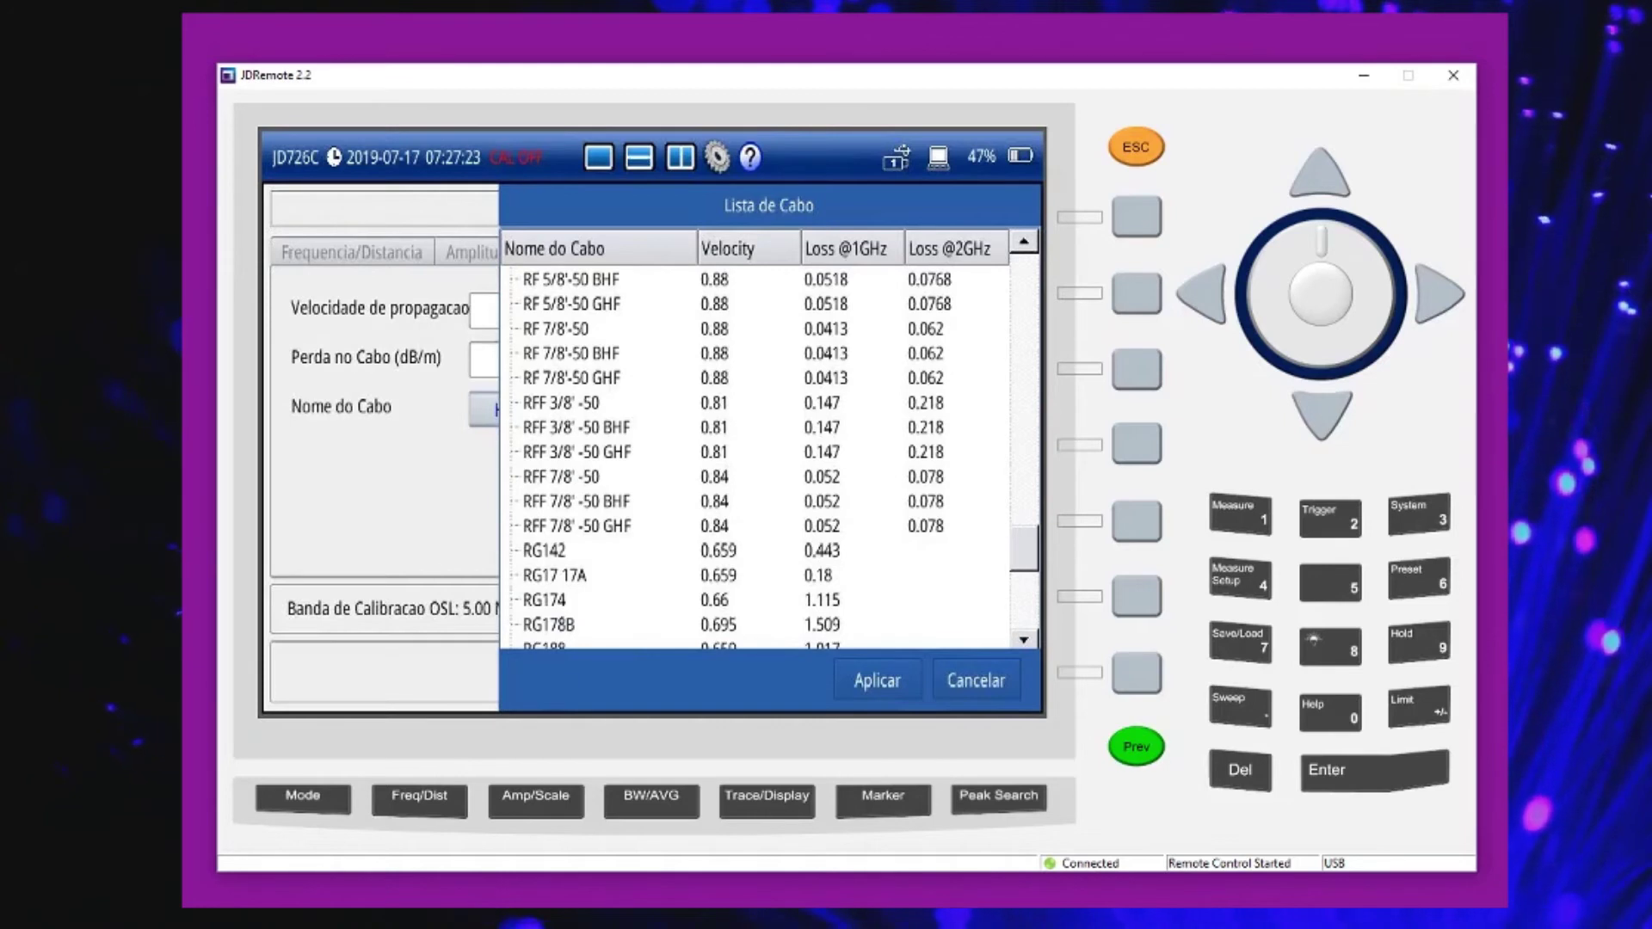
double_click(570, 353)
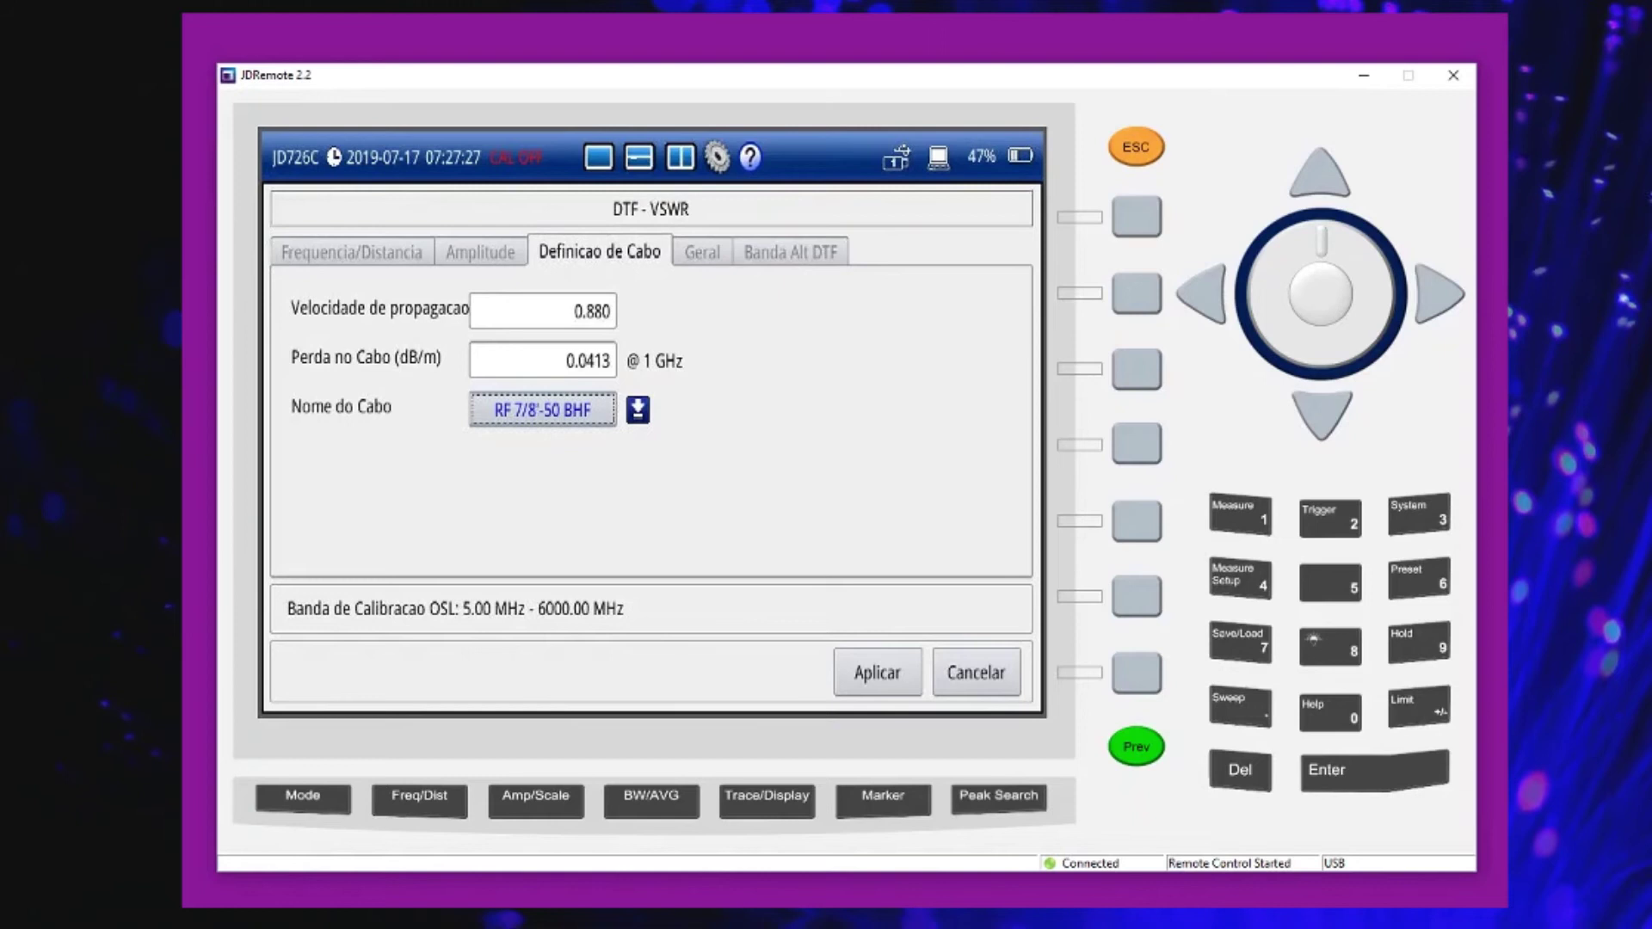
click(701, 251)
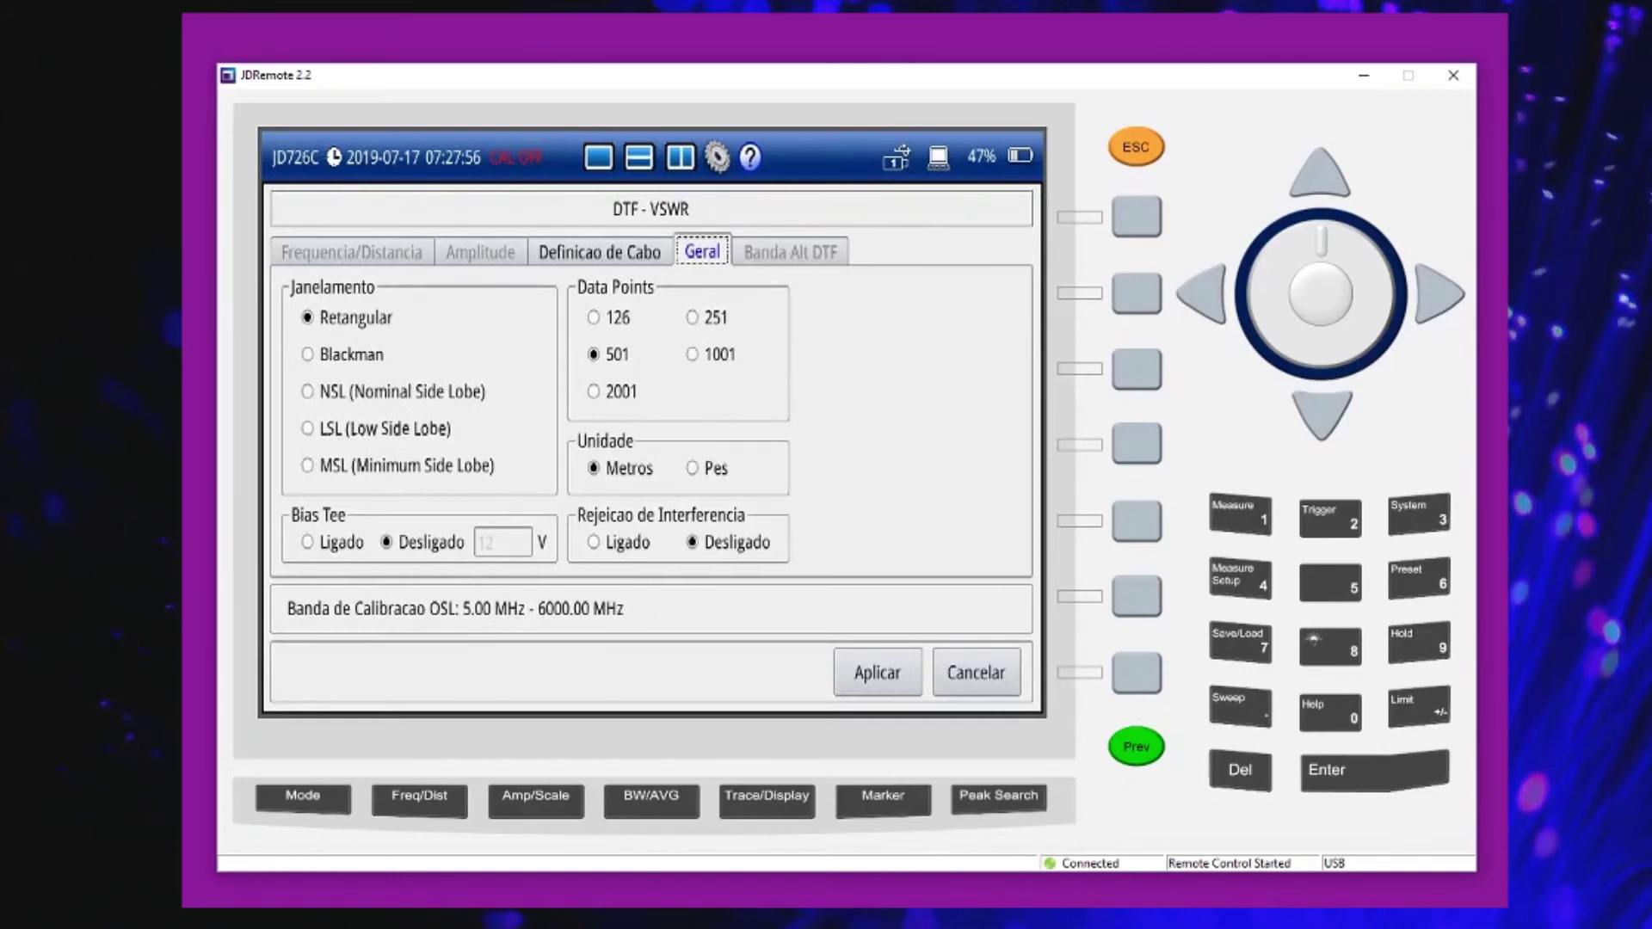
key(Escape)
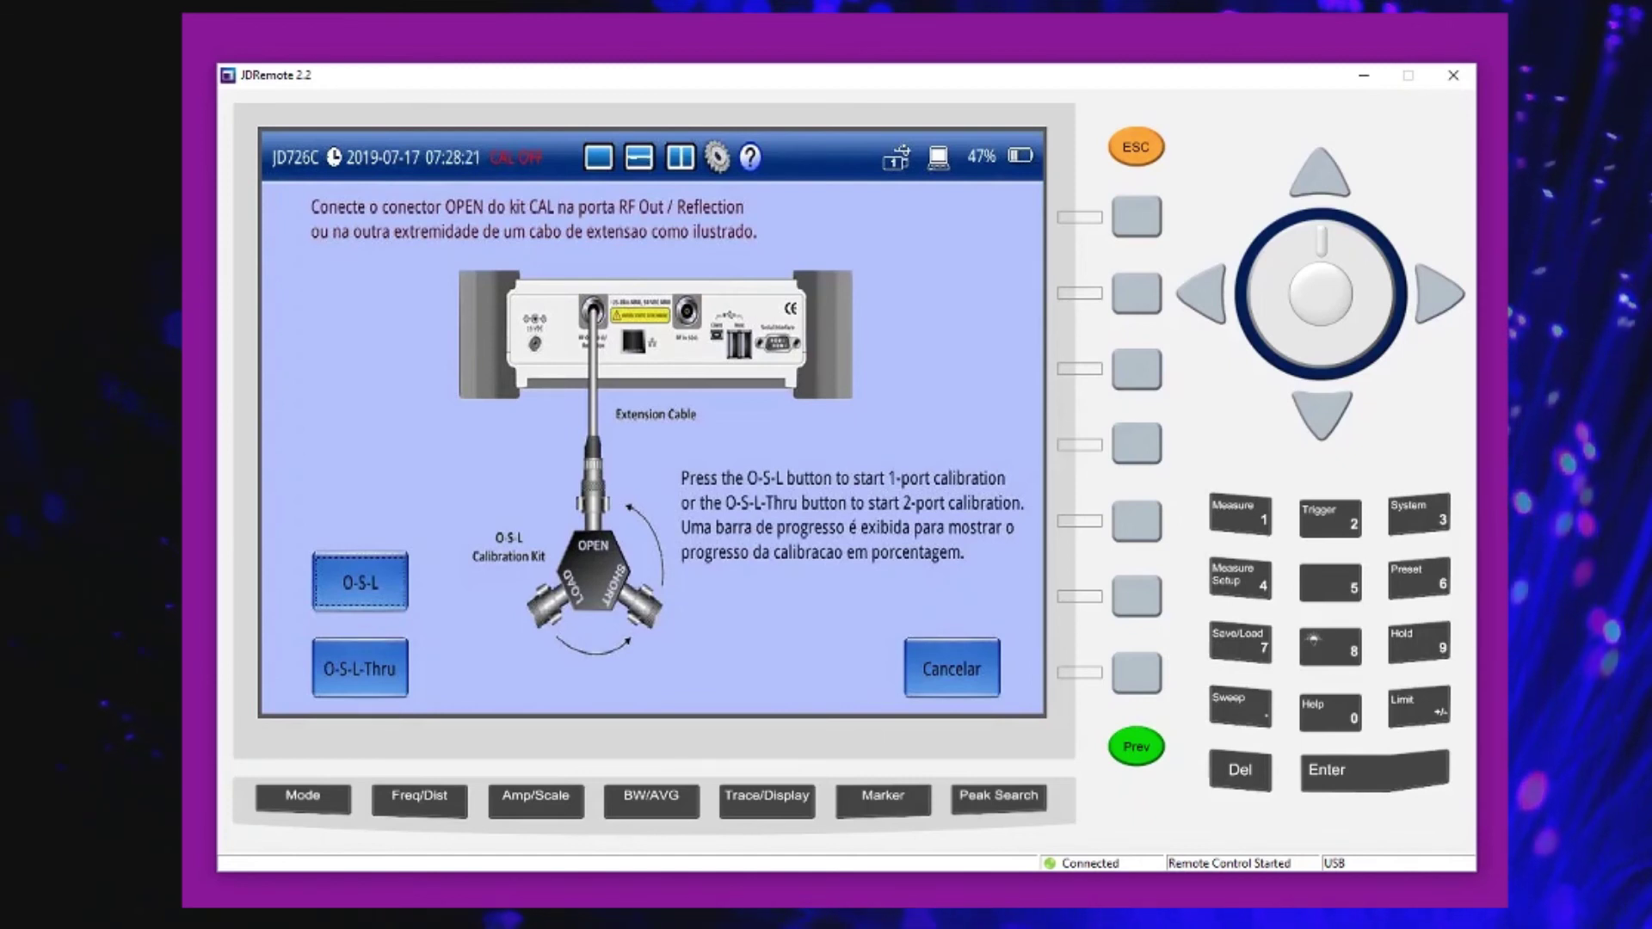
Step: Run the one-port O-S-L calibration with the OPEN standard and continue with the SHORT standard
key(Return)
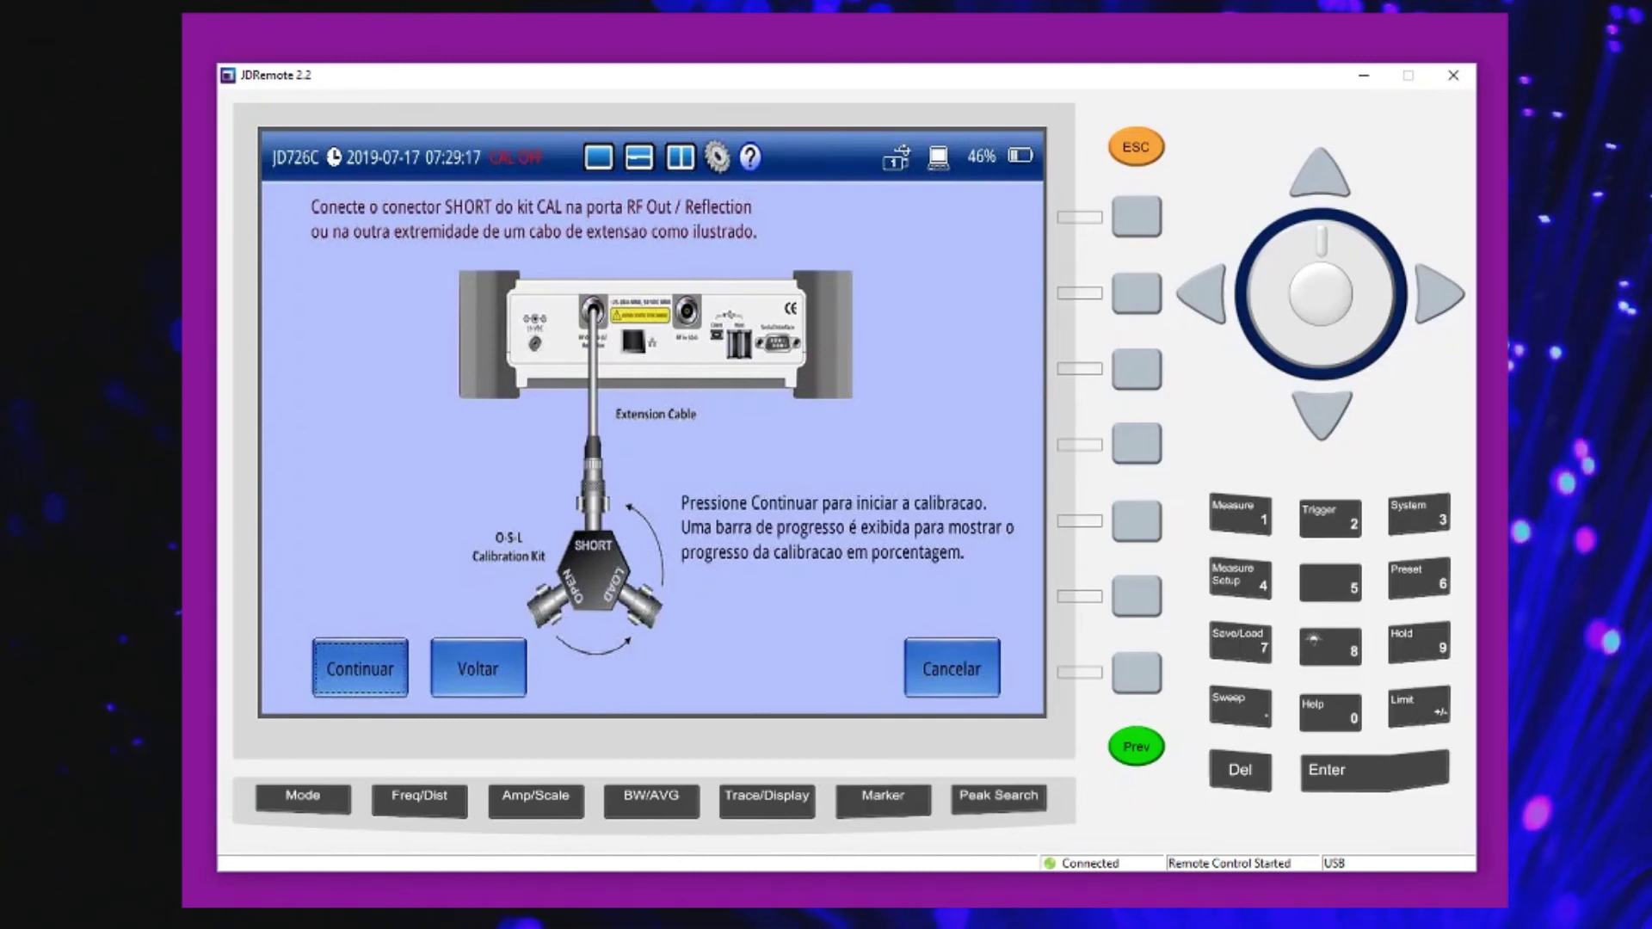
key(Return)
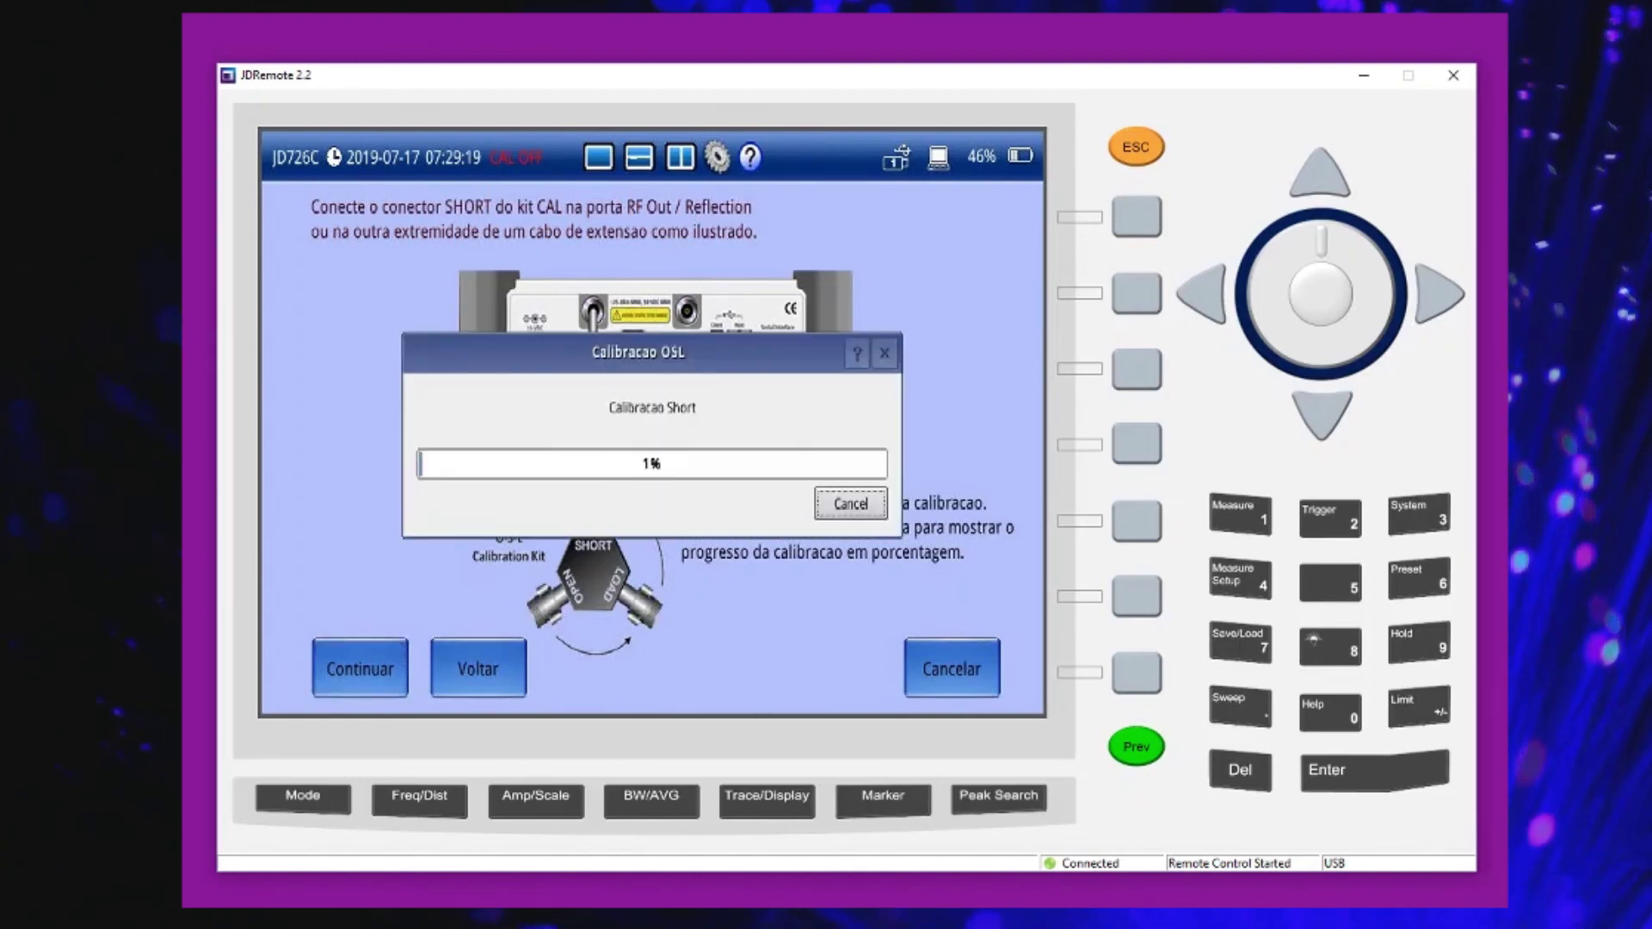